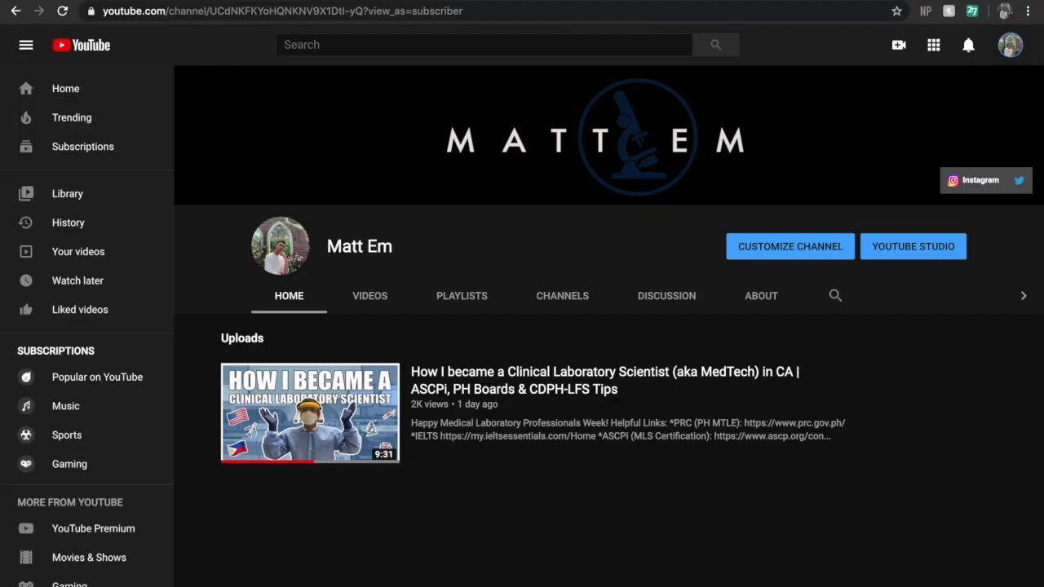
key(ctrl+t)
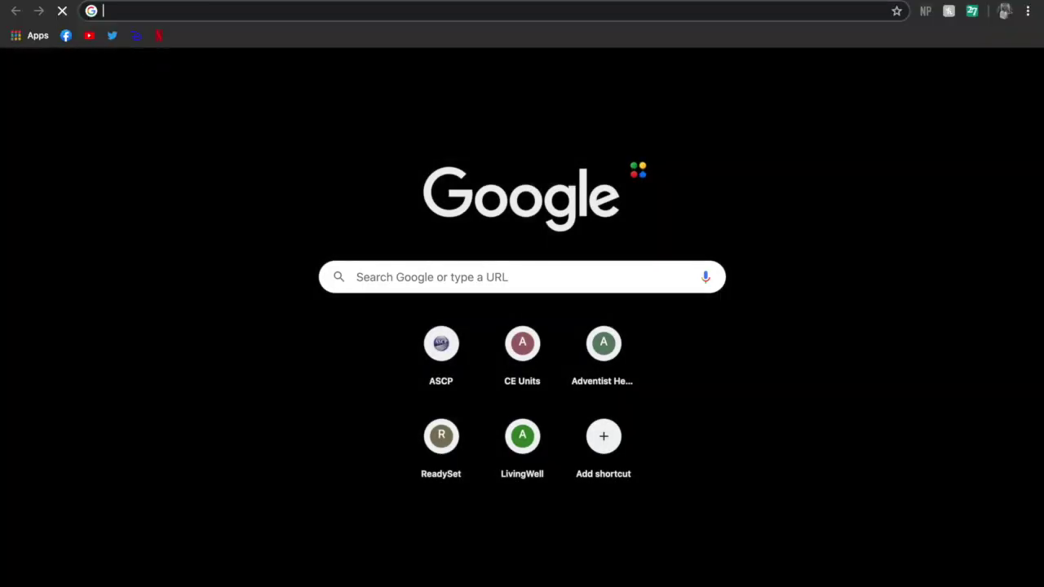
text(www.ascp)
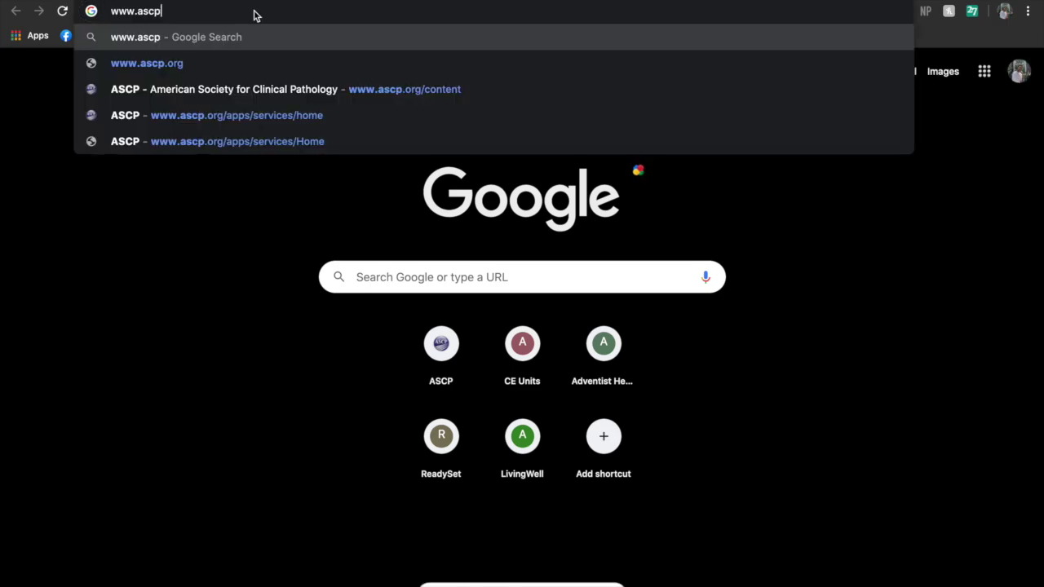
text(.org)
key(Return)
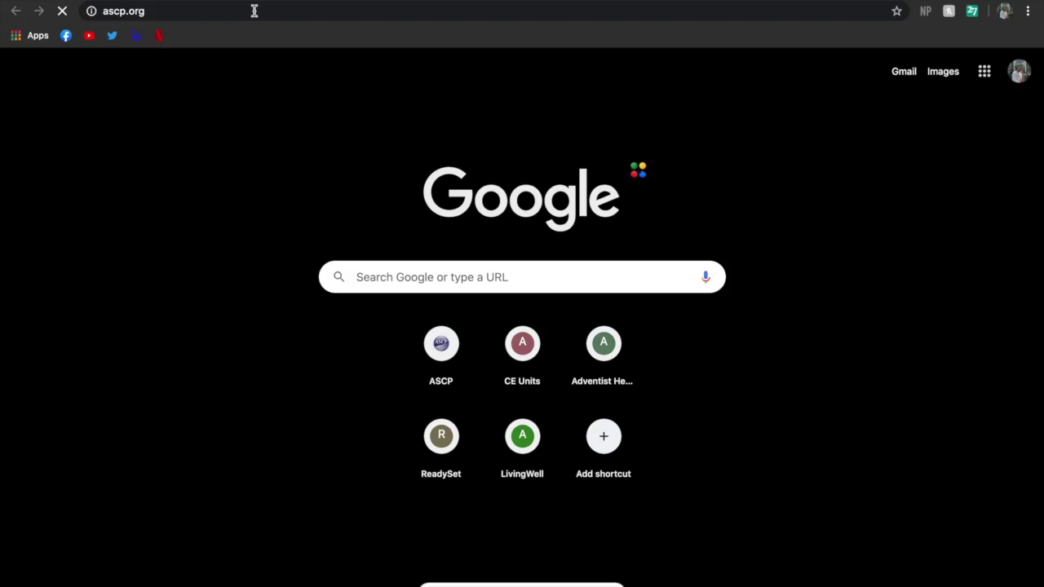
scroll(342, 187, down, 15)
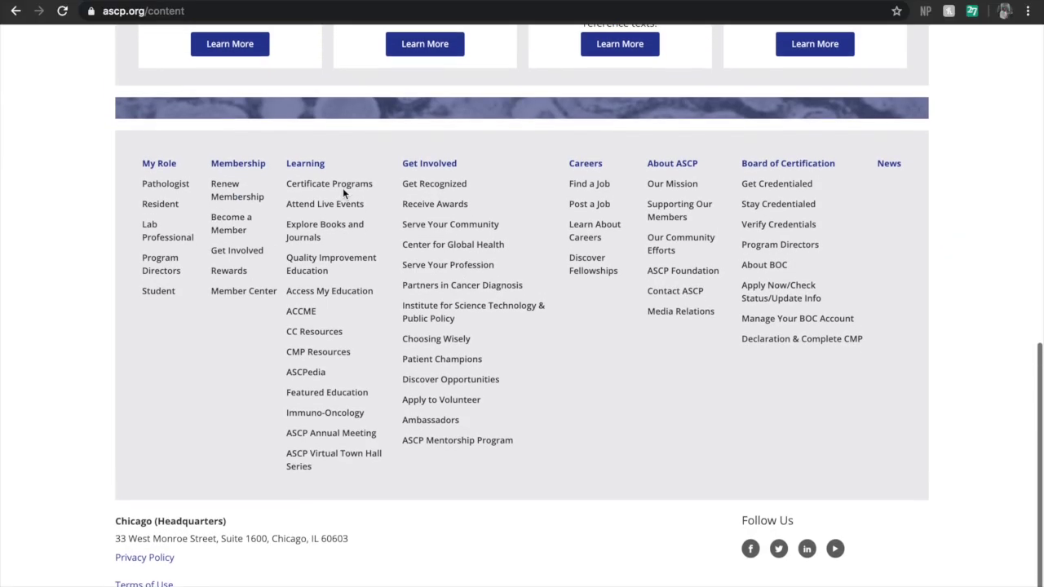
scroll(343, 193, up, 7)
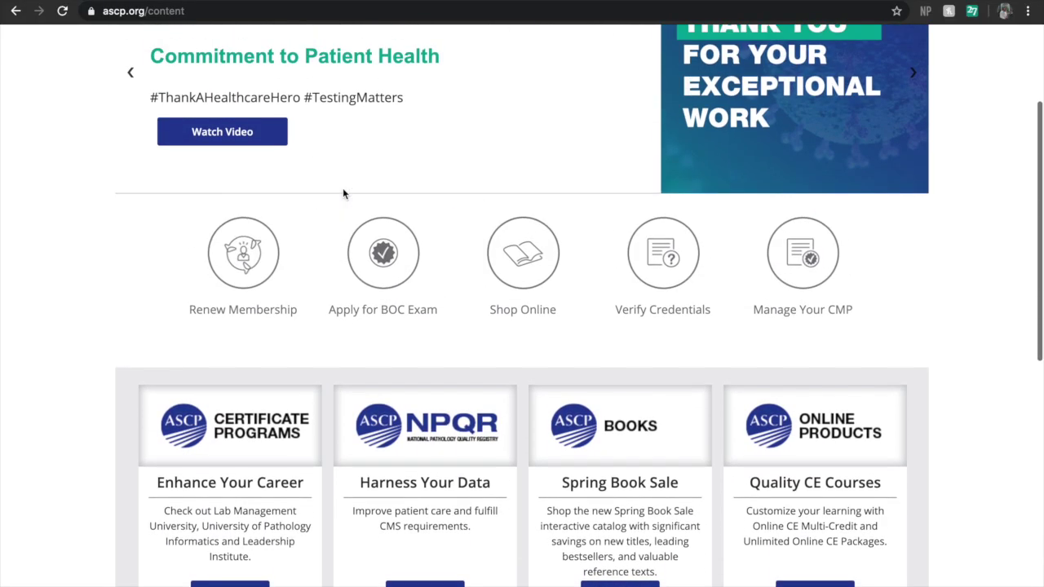
scroll(342, 193, up, 2)
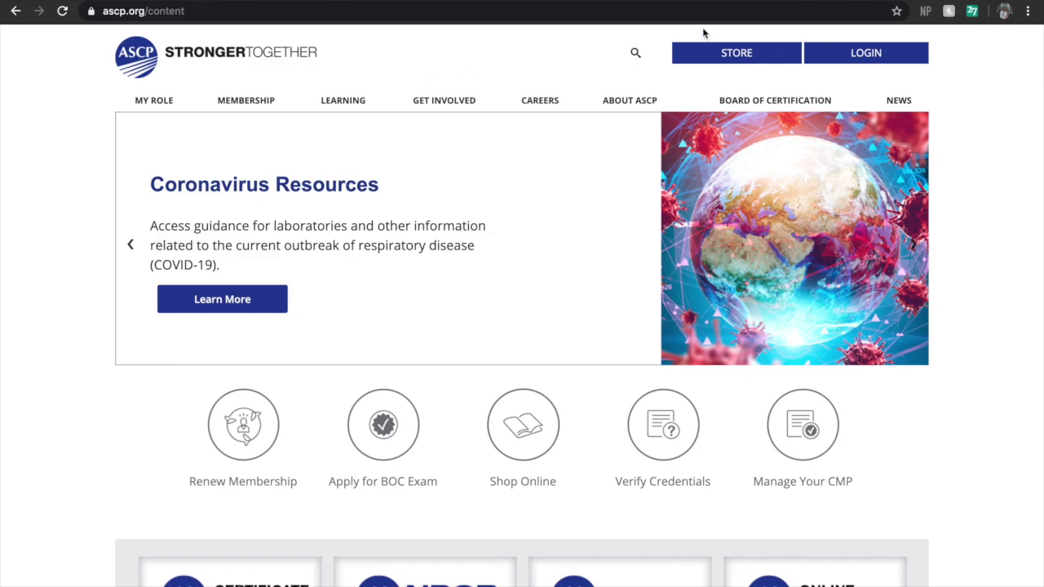
Register a new ASCP account with personal, address and demographic details such as Laboratory Student
click(833, 53)
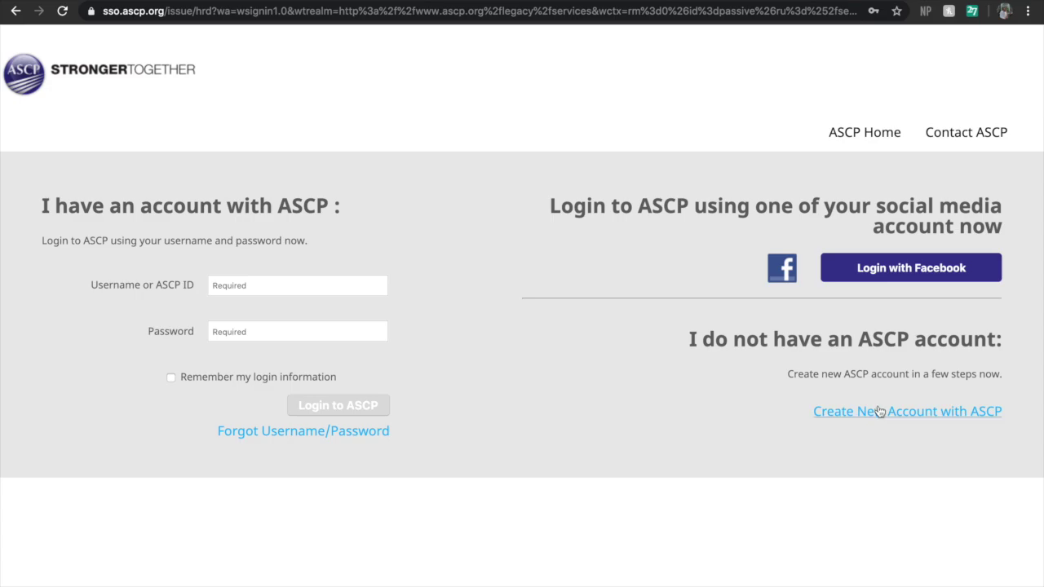
click(816, 411)
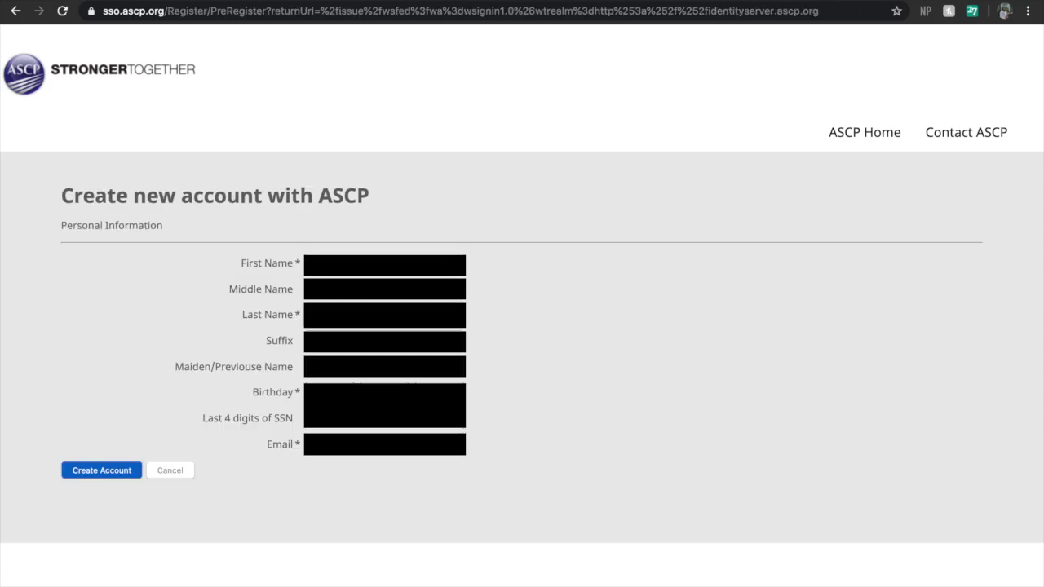
click(93, 478)
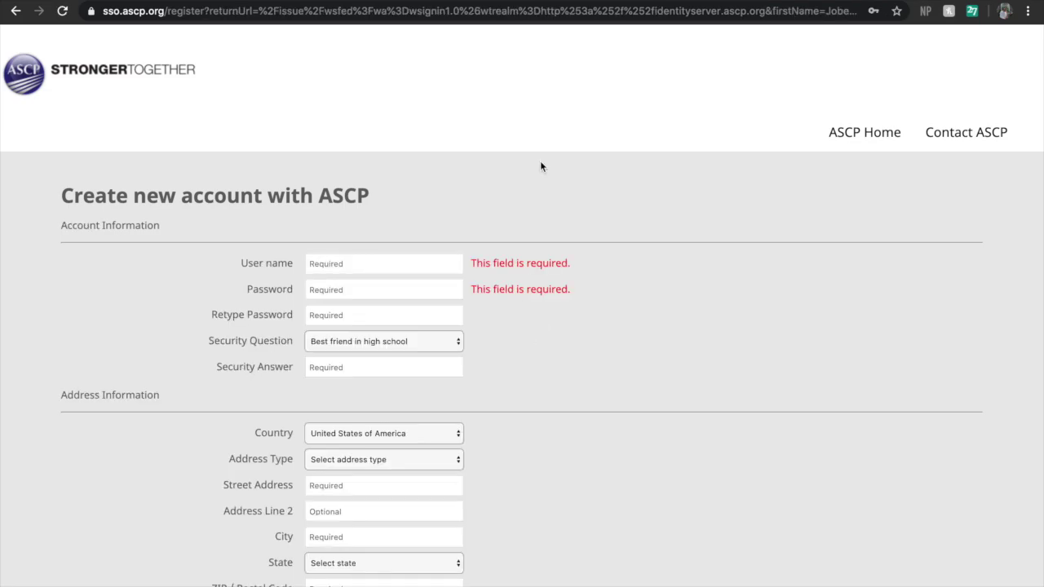
scroll(539, 167, down, 3)
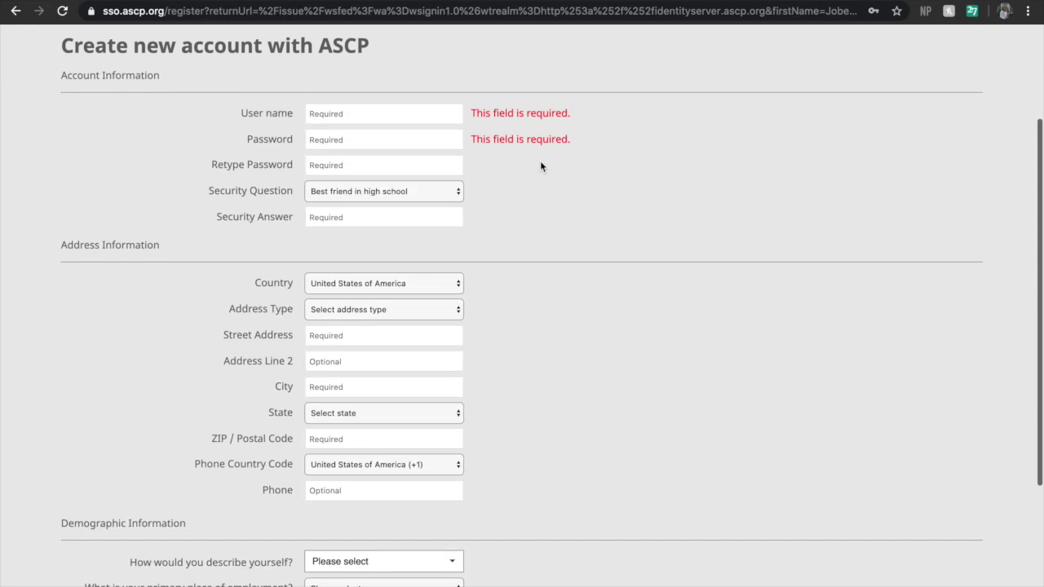
scroll(540, 166, down, 5)
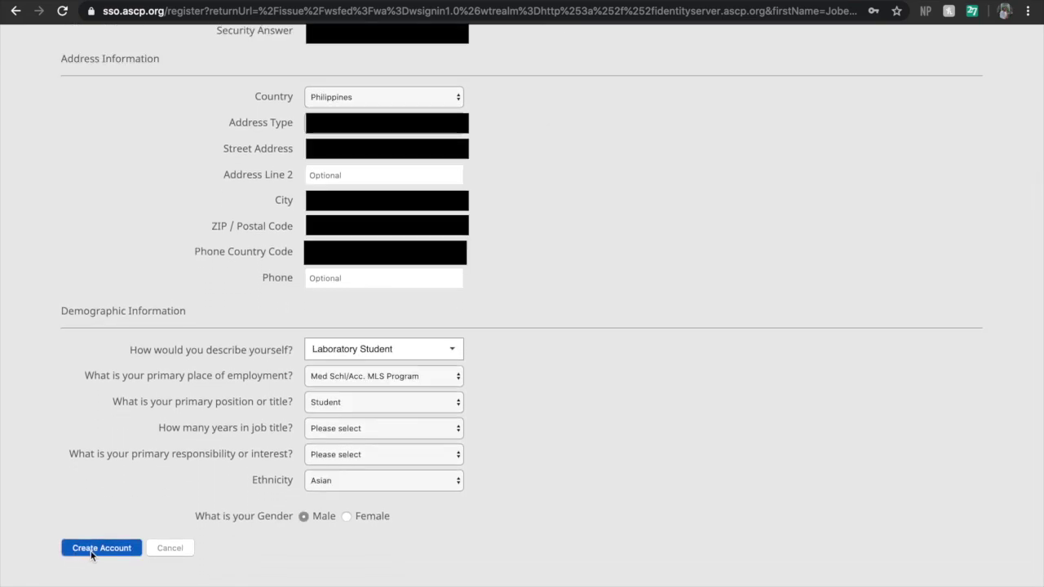
click(91, 552)
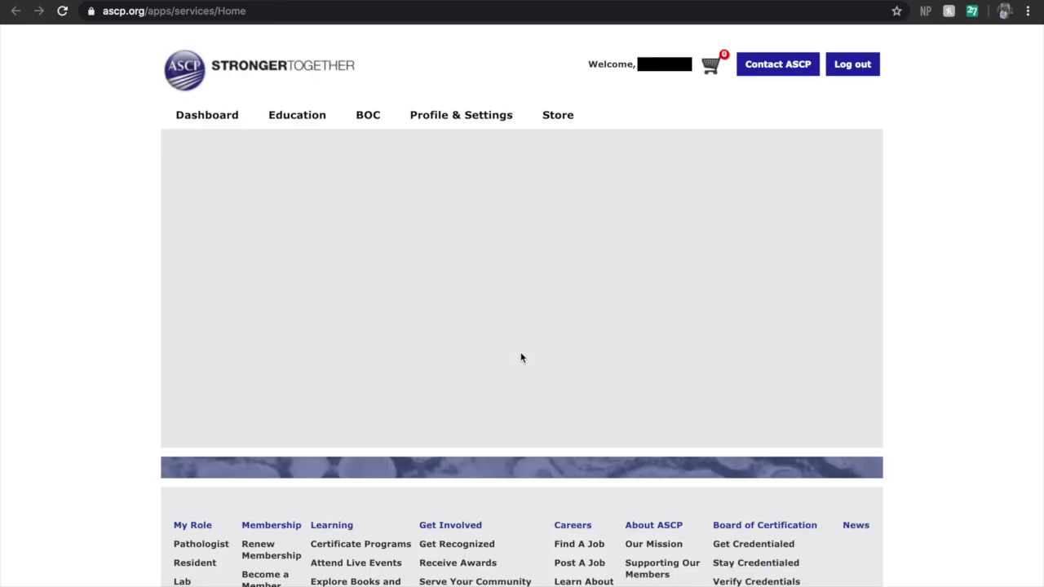
Go from the dashboard footer to Board of Certification and scroll to Manage Your BOC Activity
scroll(520, 357, down, 5)
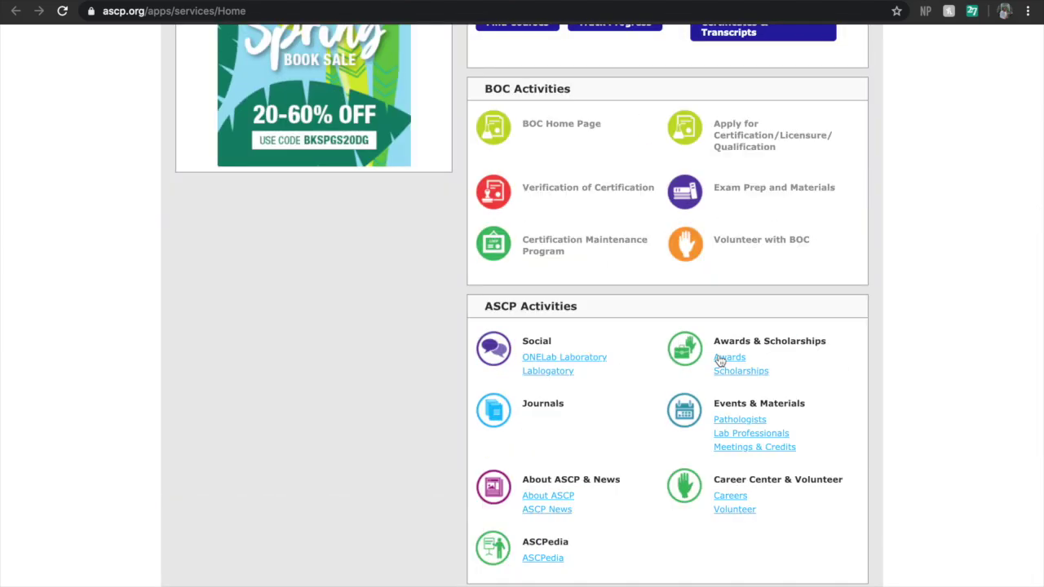
scroll(718, 361, down, 3)
click(735, 437)
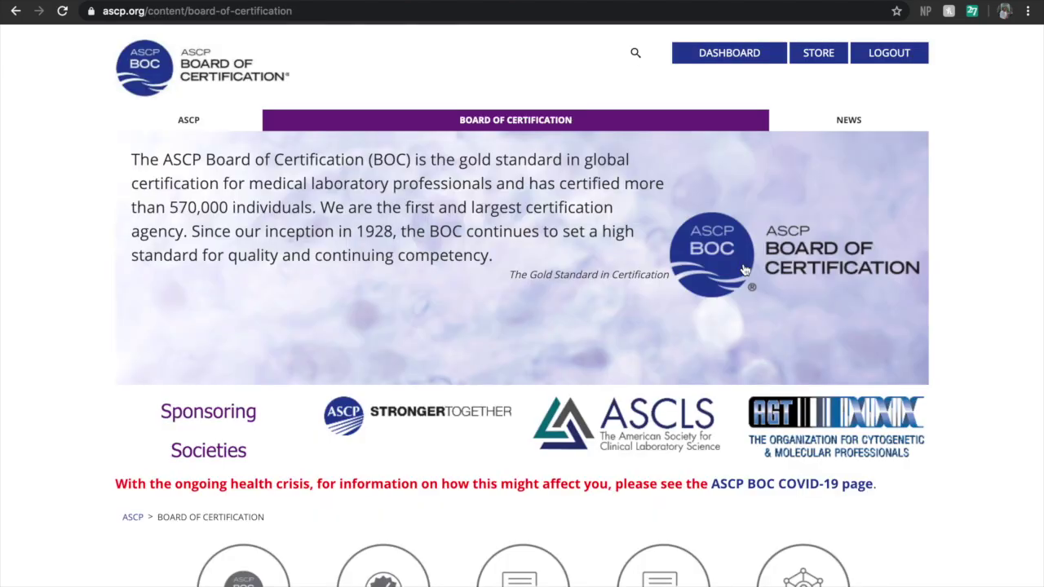
scroll(743, 269, down, 5)
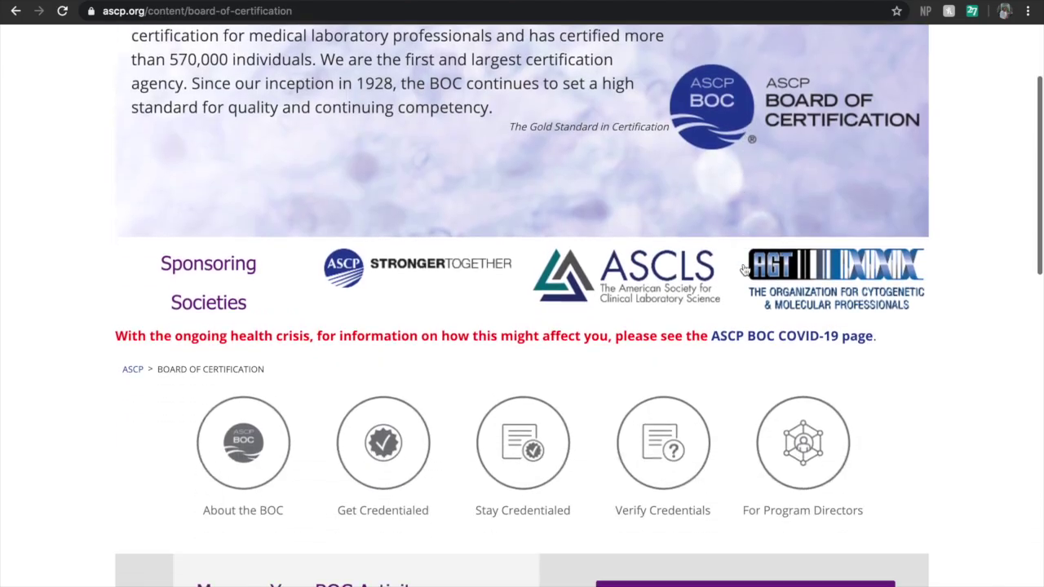
scroll(745, 270, down, 2)
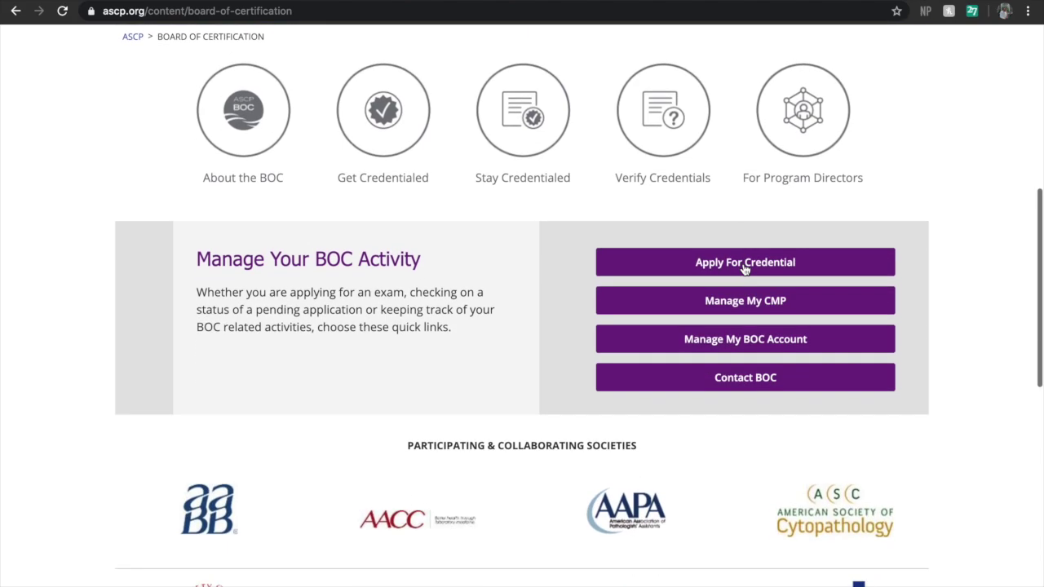
Follow Apply For Credential to Start Your Application, then Apply For Exam to Get Credentialed
click(742, 269)
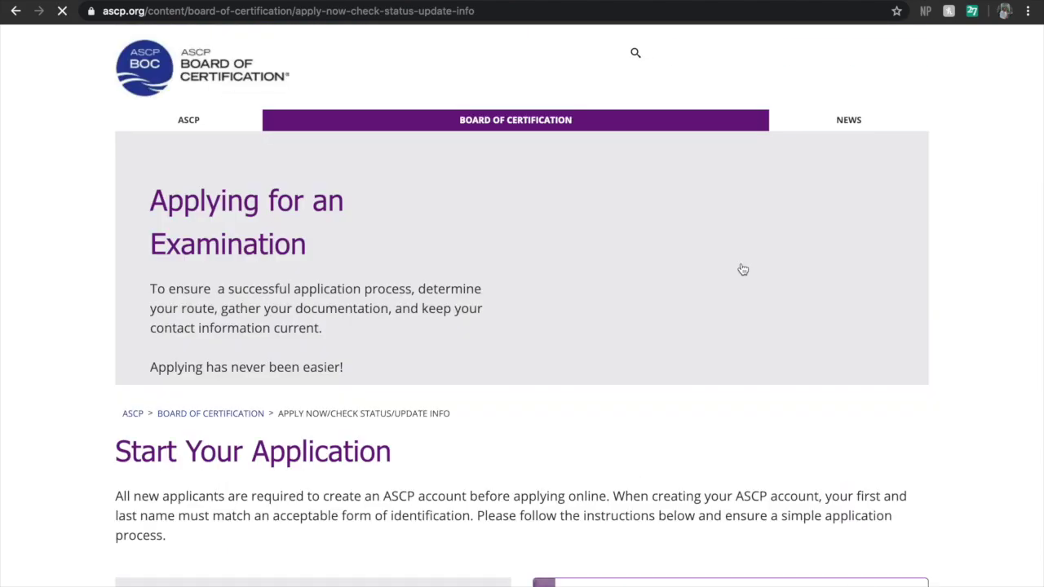
scroll(742, 269, down, 6)
scroll(742, 269, down, 2)
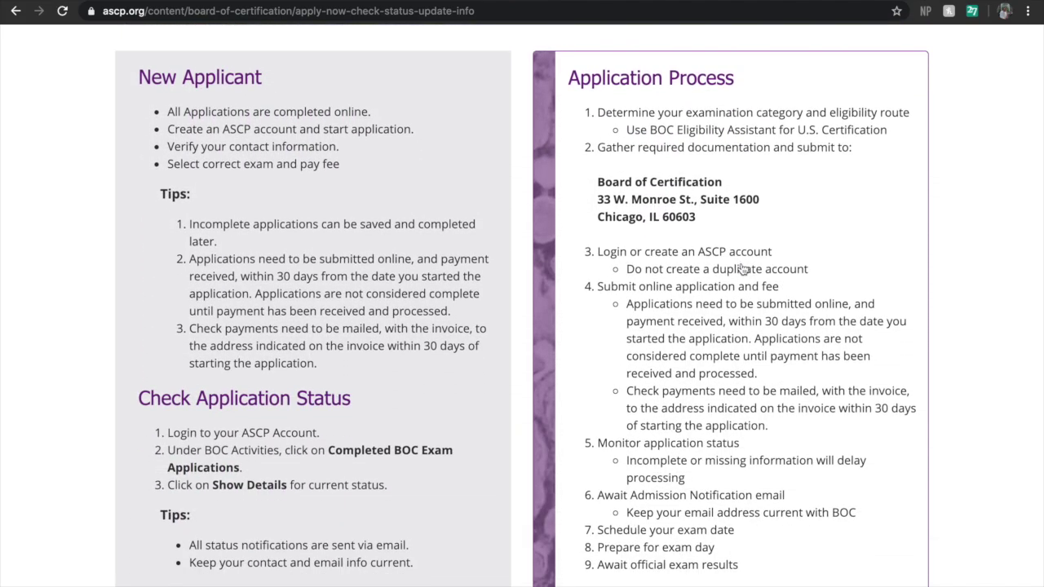
scroll(741, 269, down, 5)
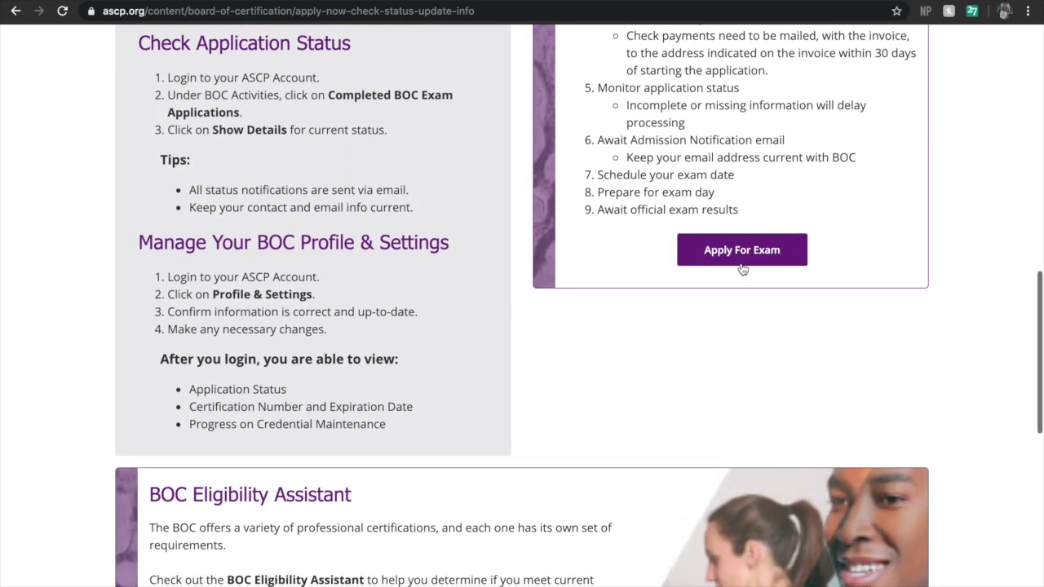
scroll(742, 269, up, 3)
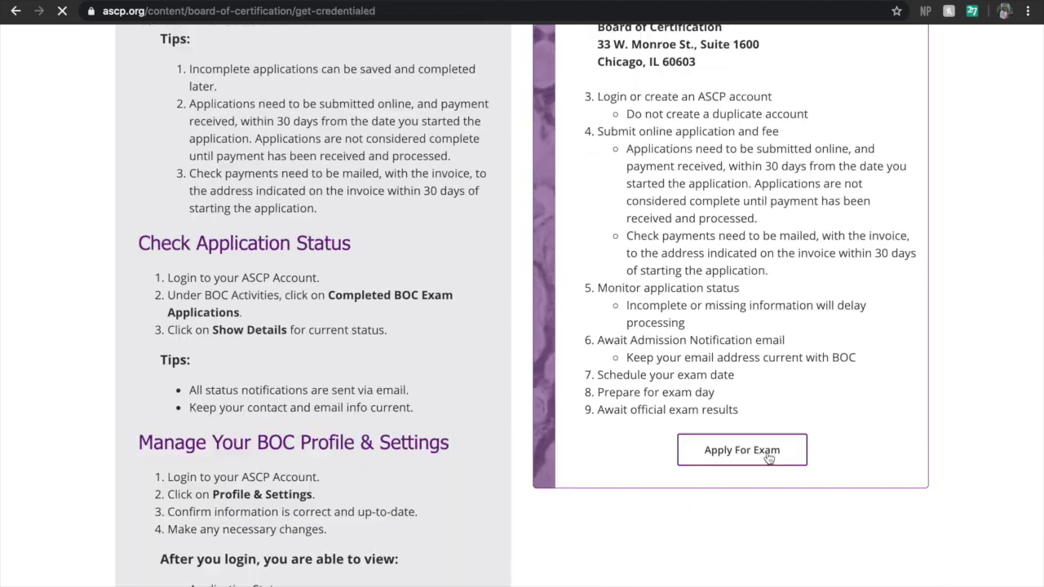
click(769, 459)
scroll(769, 458, down, 5)
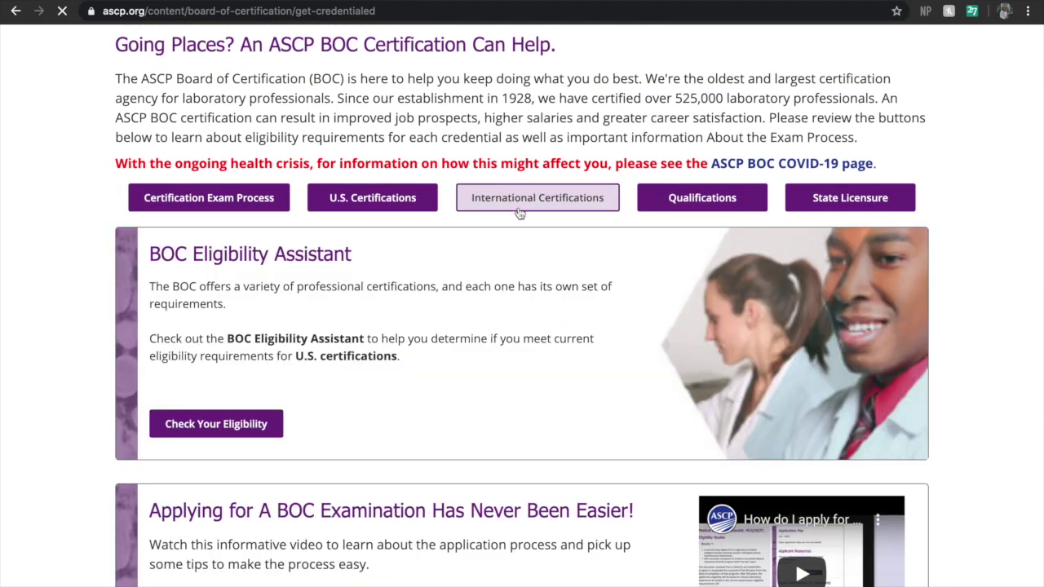
Expand the International Certifications lists on the Get Credentialed page
click(519, 211)
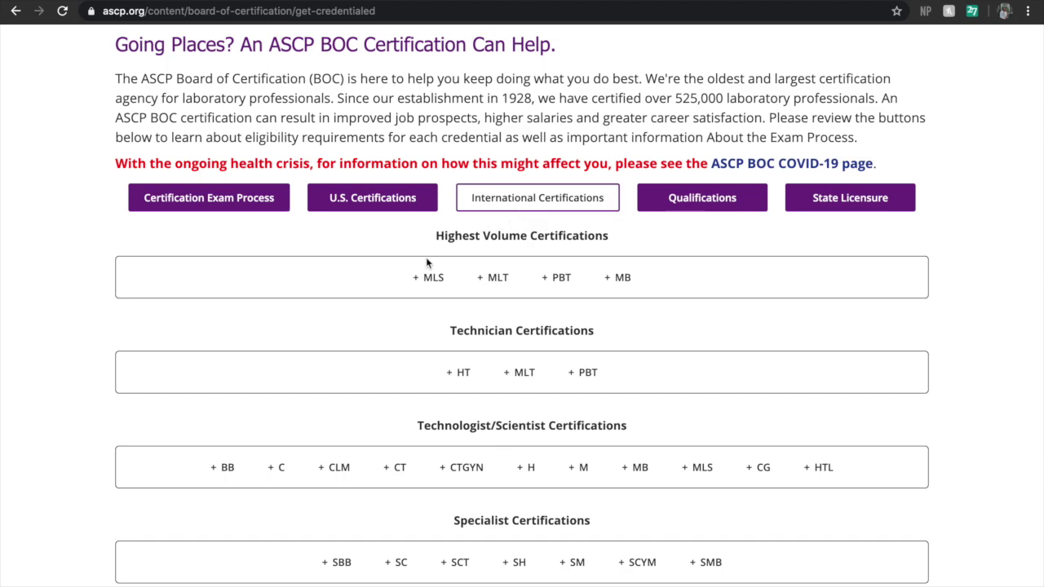
Expand the MLS eligibility details and review the Route 1 and Route 2 requirements
click(429, 278)
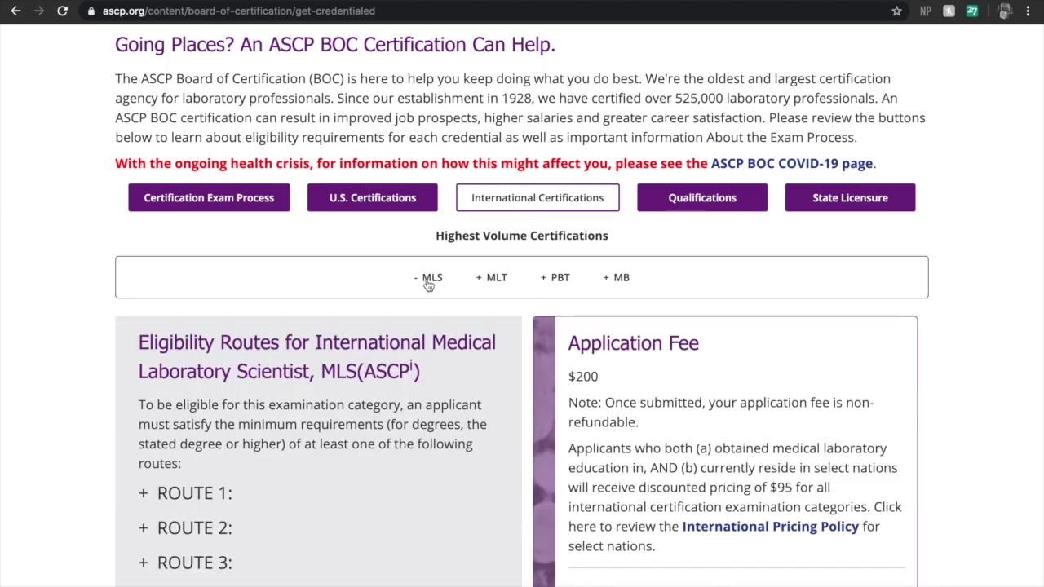
scroll(427, 283, down, 5)
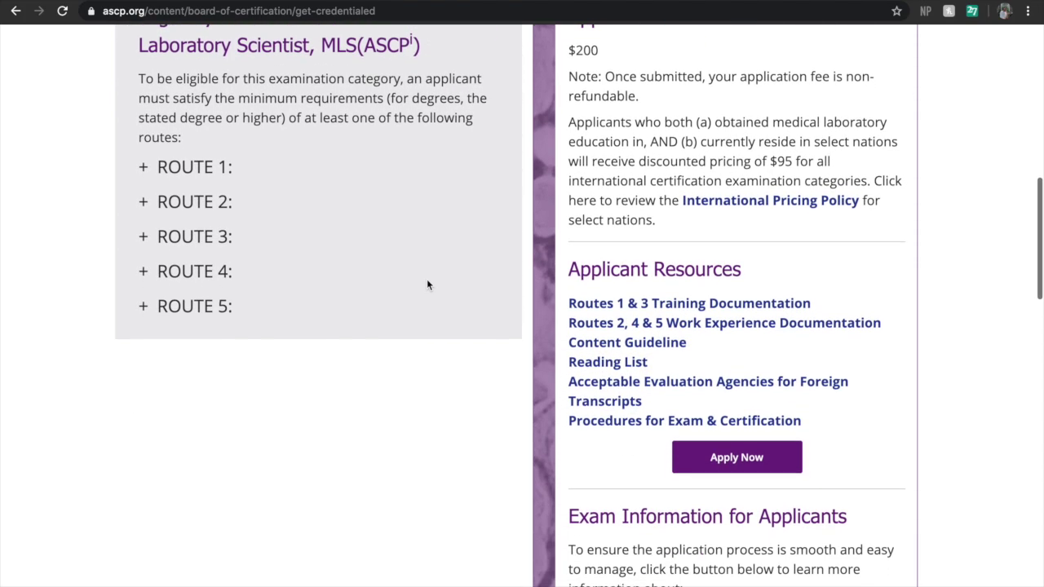
scroll(426, 284, up, 1)
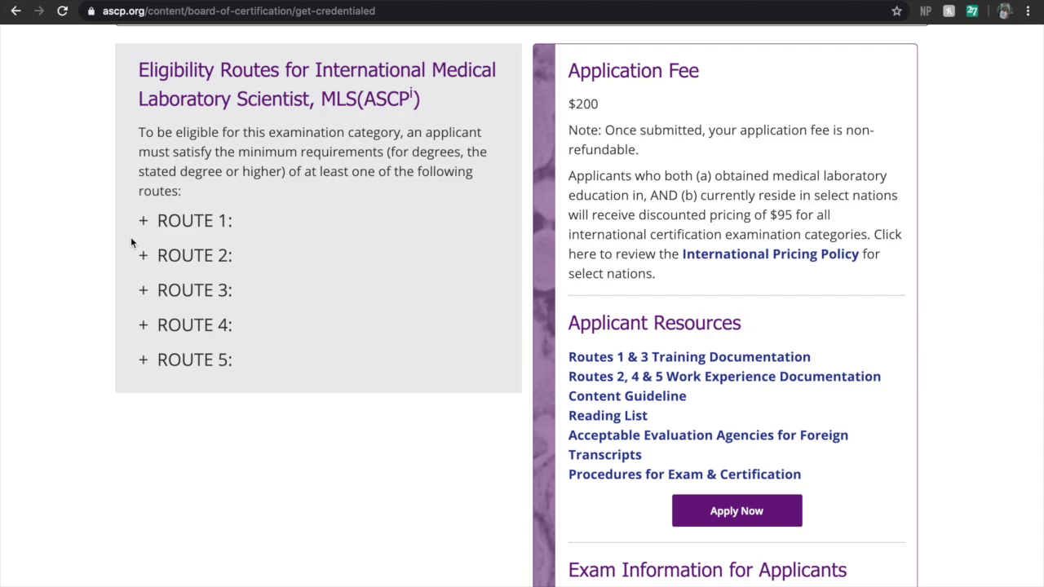
click(153, 222)
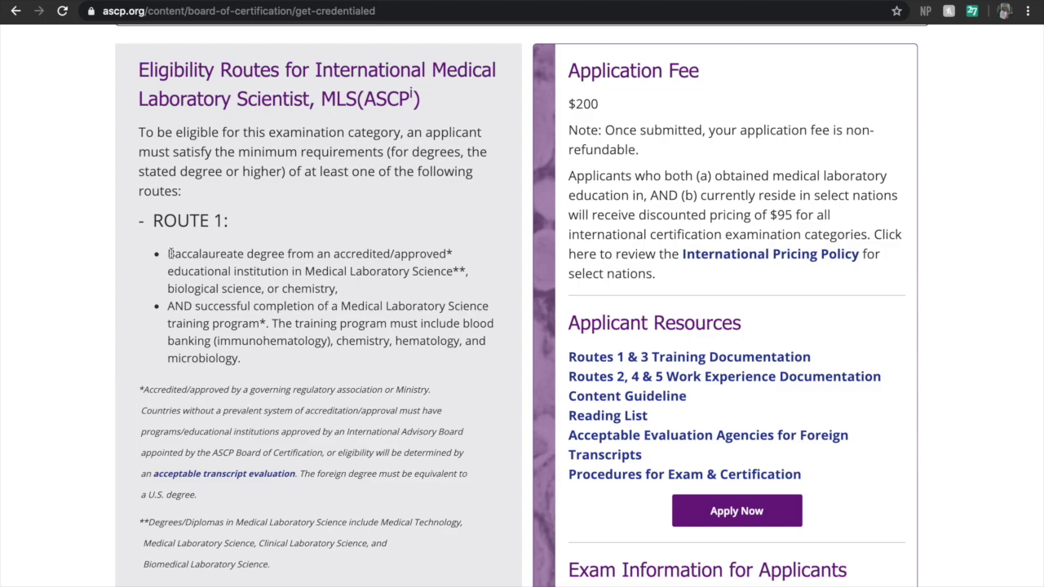
scroll(169, 254, down, 2)
click(145, 118)
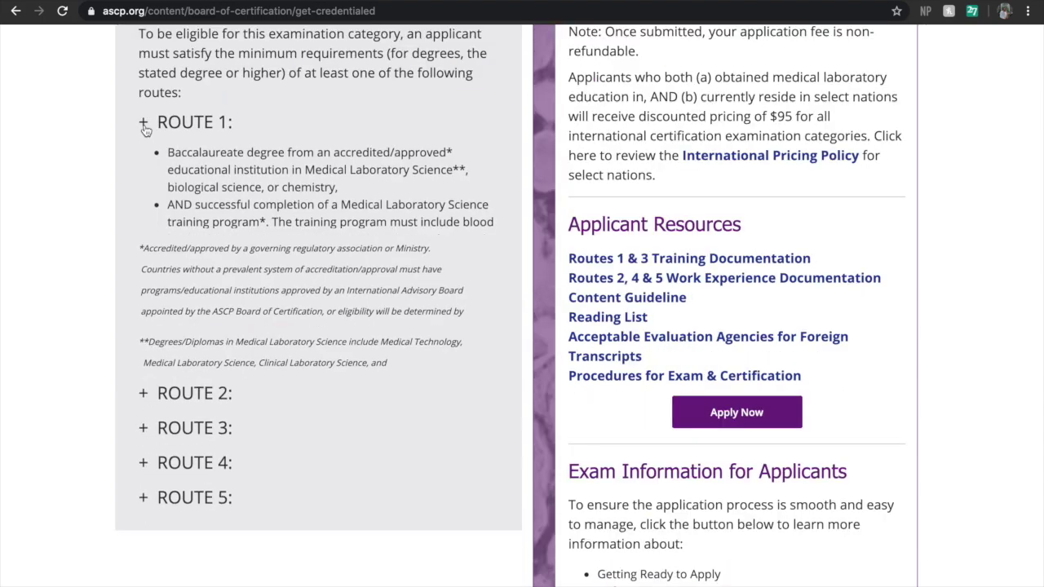
click(143, 160)
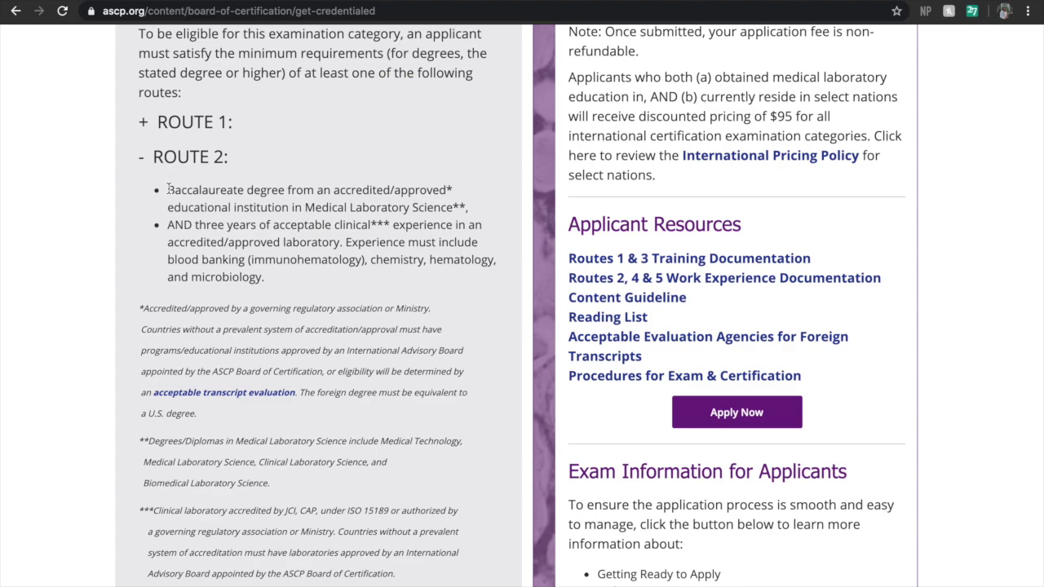
scroll(169, 189, down, 2)
click(143, 77)
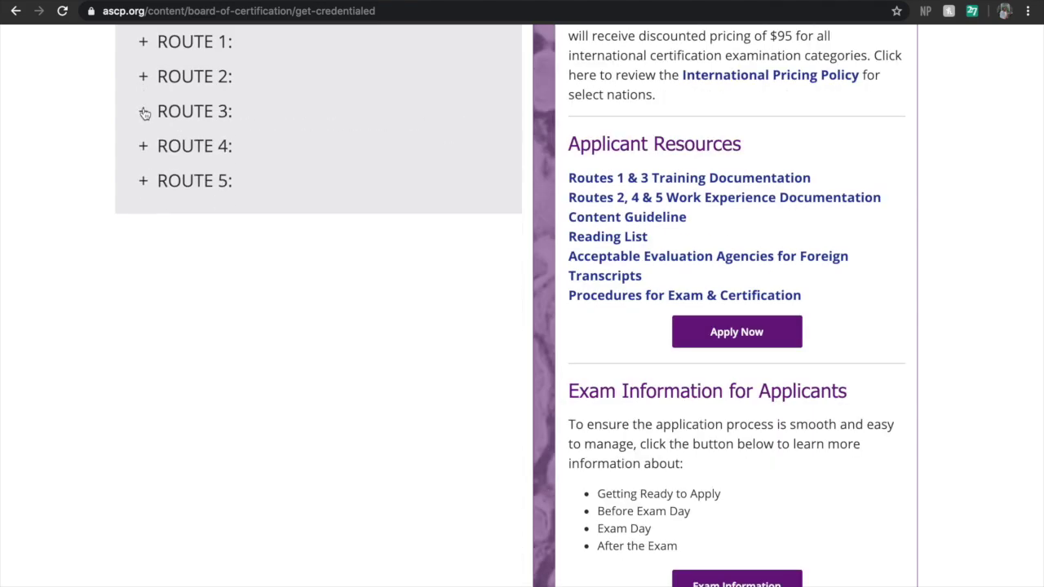
Review the Route 3, 4 and 5 requirements, then start the exam application
click(144, 113)
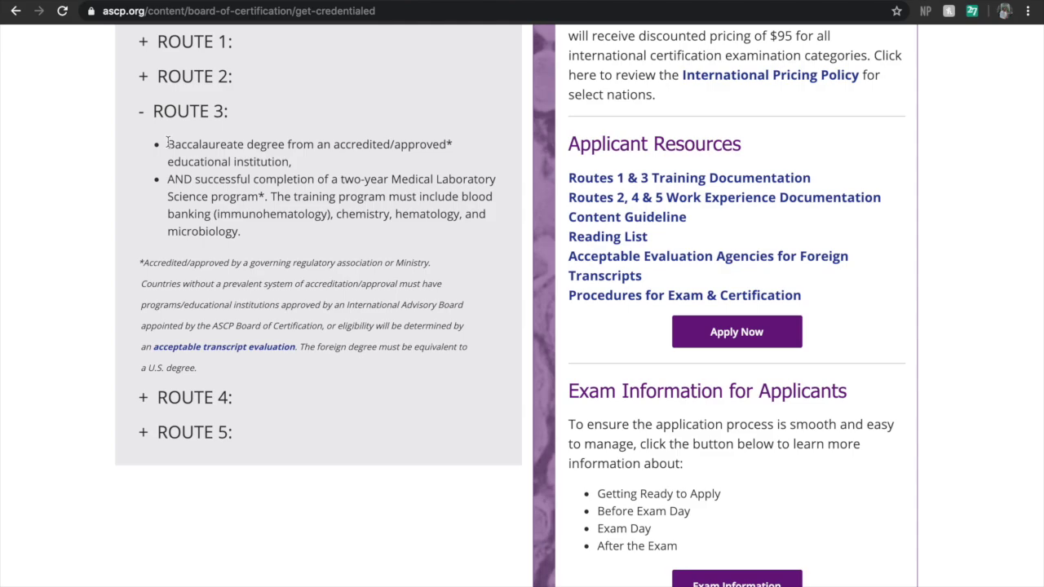
click(143, 112)
click(141, 150)
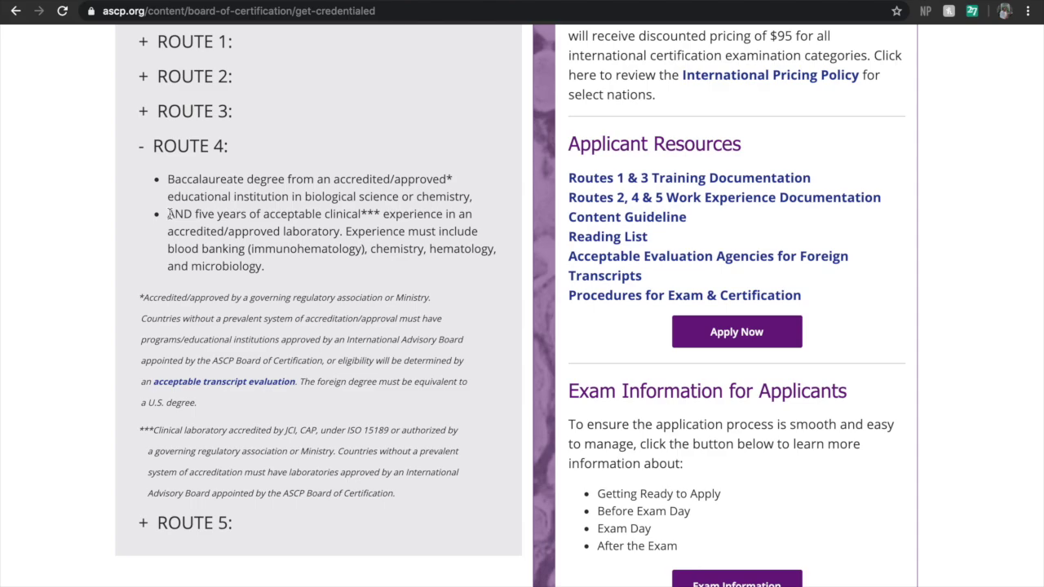
click(141, 146)
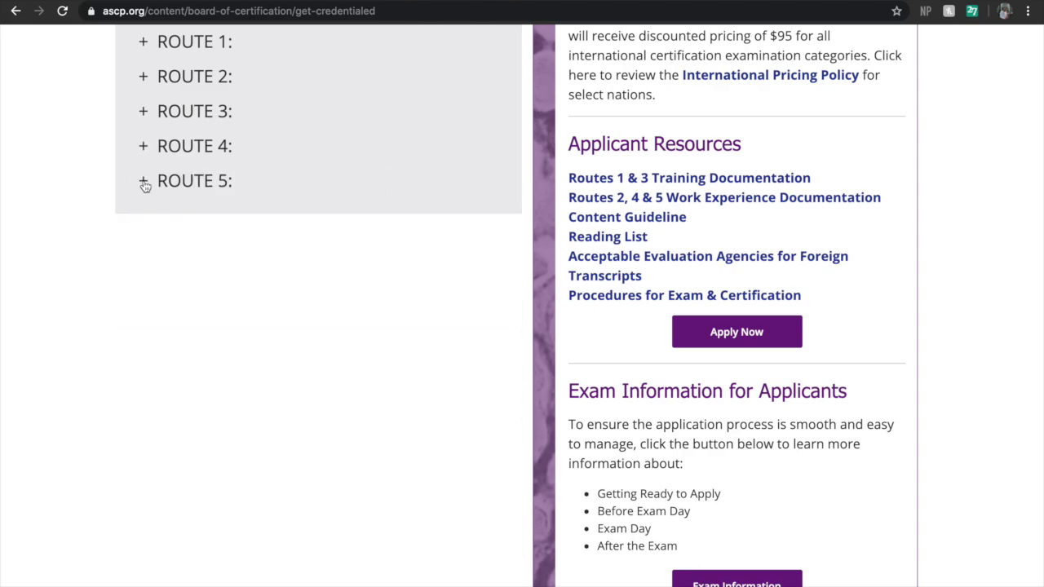
click(142, 181)
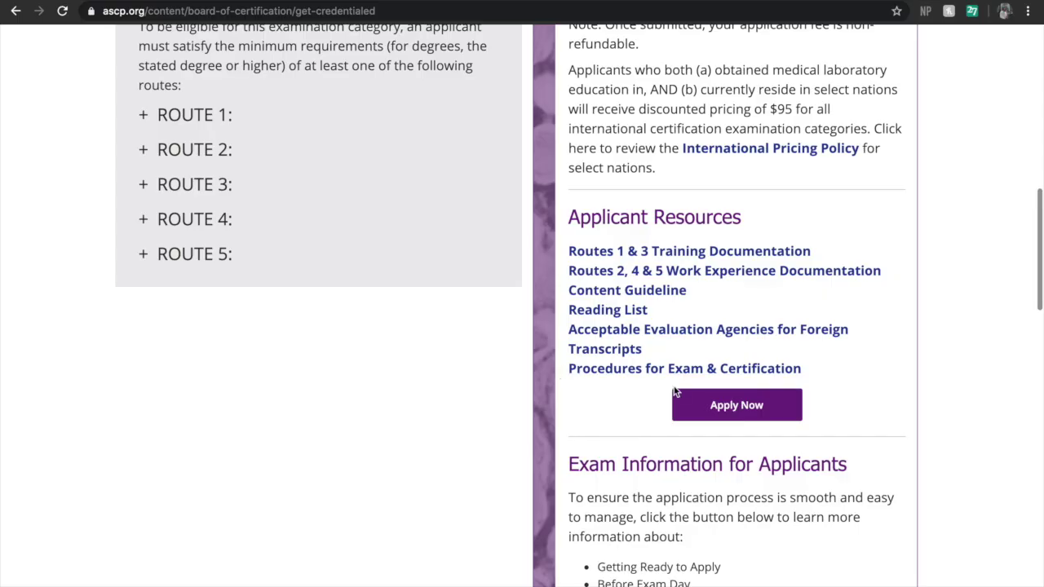
click(699, 402)
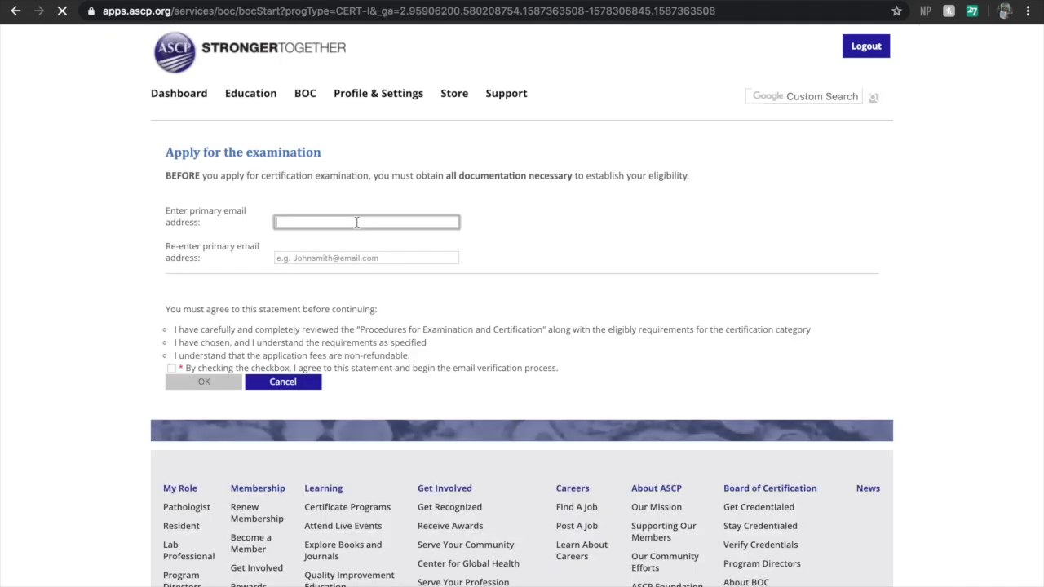
Enter the primary email address in both fields, accept the agreement and submit for verification
key(Tab)
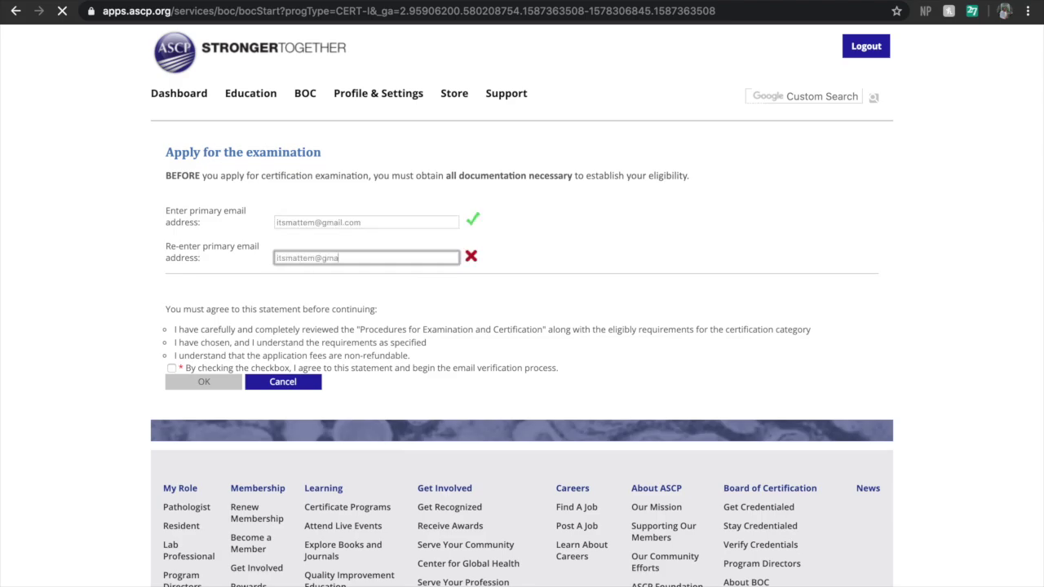
click(172, 368)
click(200, 384)
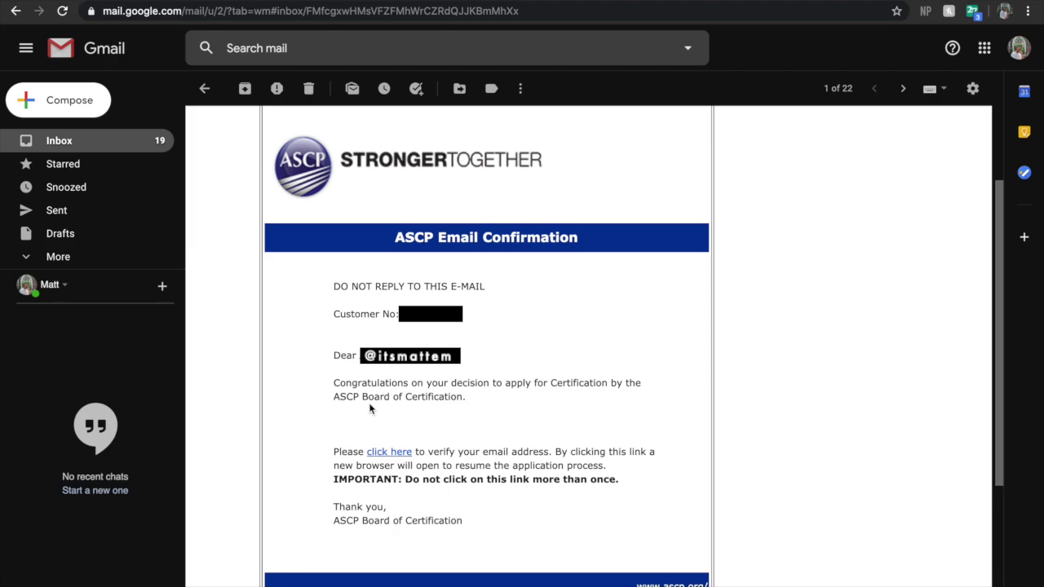
Follow the verification link in the ASCP Email Confirmation message
click(389, 451)
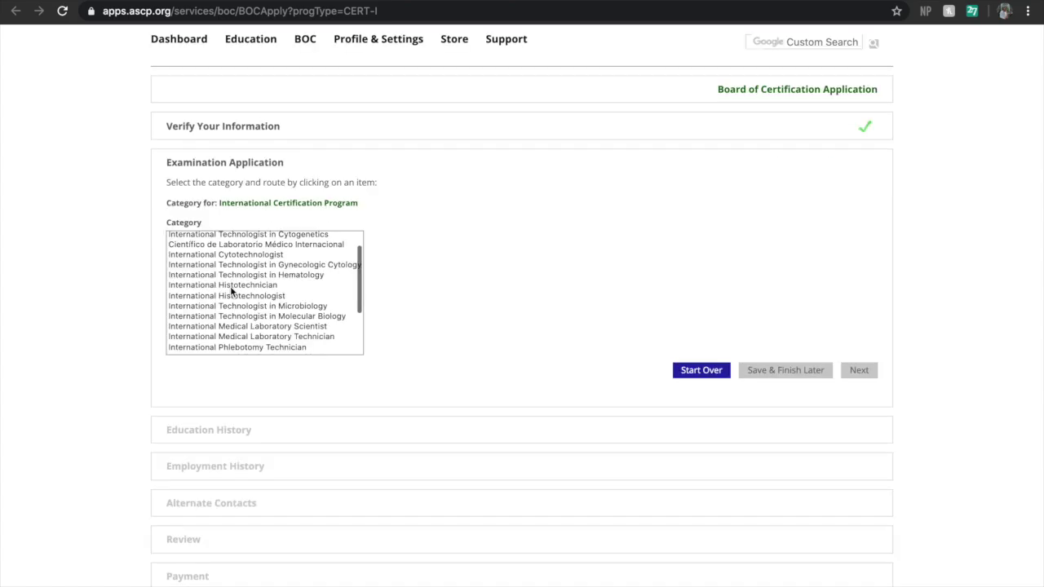
Choose International Medical Laboratory Scientist, Route 1 and Philippines as country of education, then continue
scroll(231, 290, down, 2)
scroll(231, 290, down, 3)
click(231, 285)
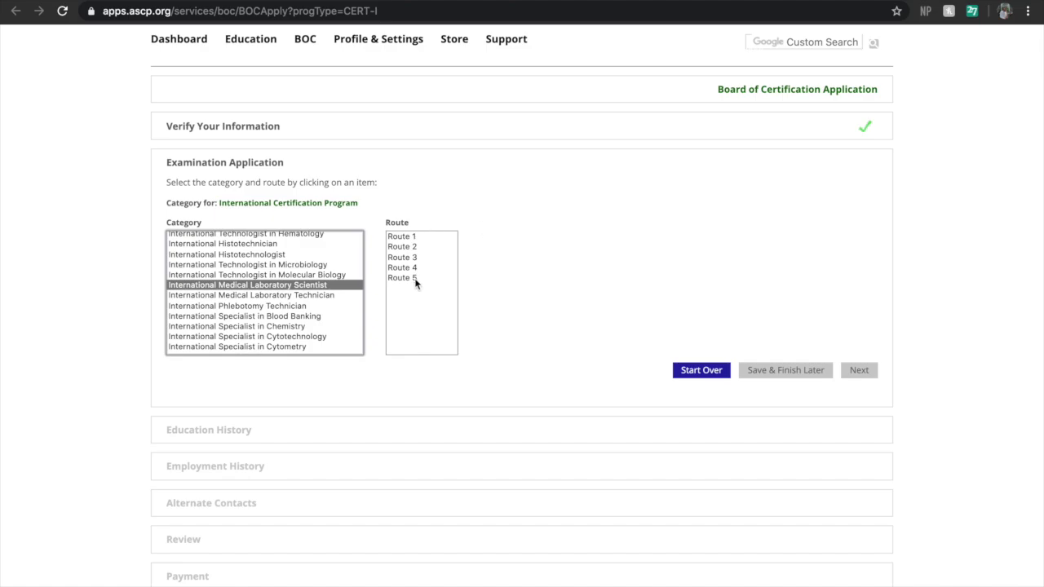
click(410, 238)
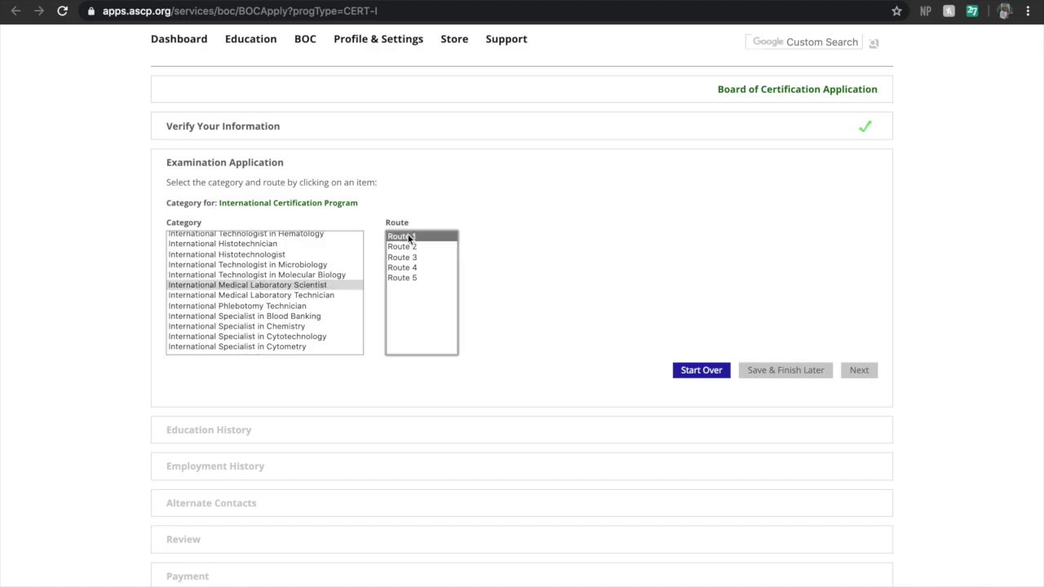
scroll(526, 290, down, 20)
click(523, 281)
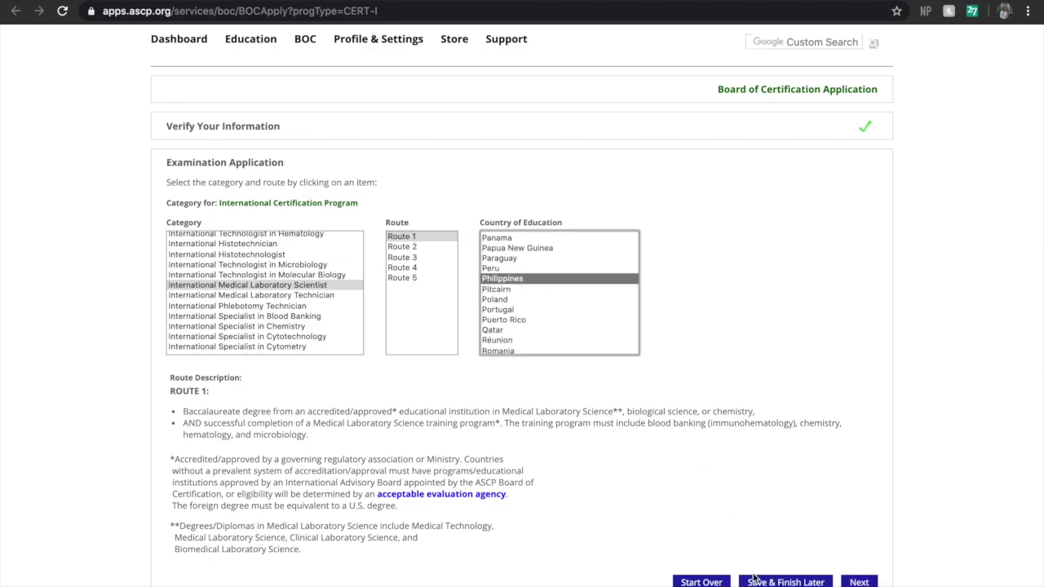
click(858, 581)
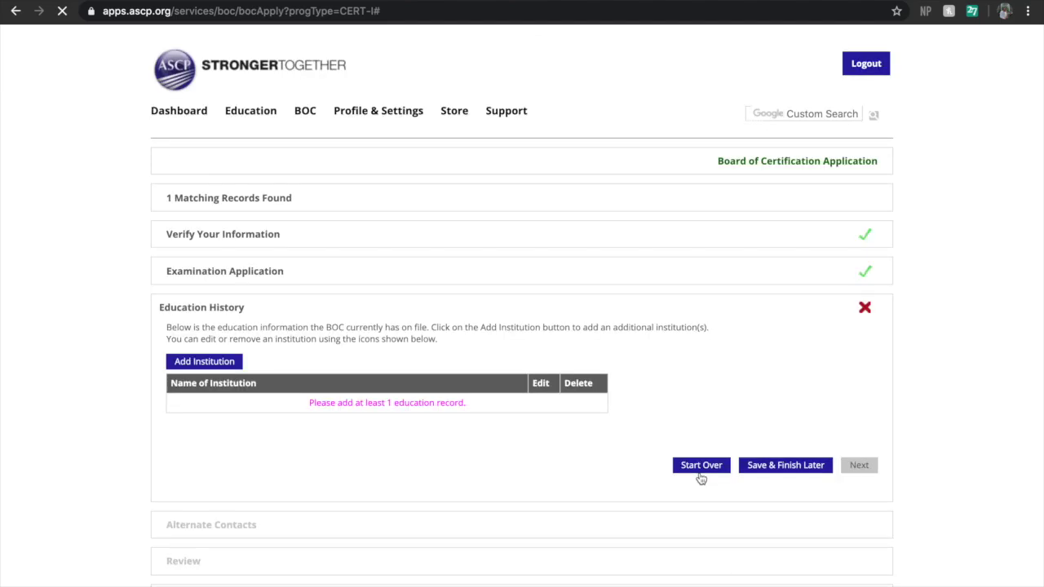
Look up institutions in Silang, cavite and select Adventist University of the Philippines
scroll(755, 416, down, 2)
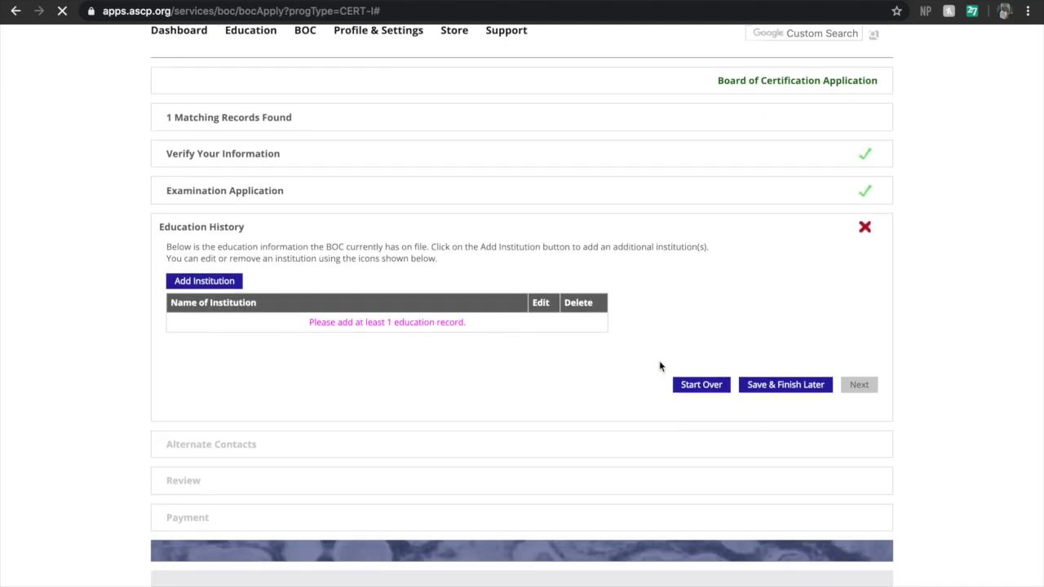
click(205, 281)
click(498, 207)
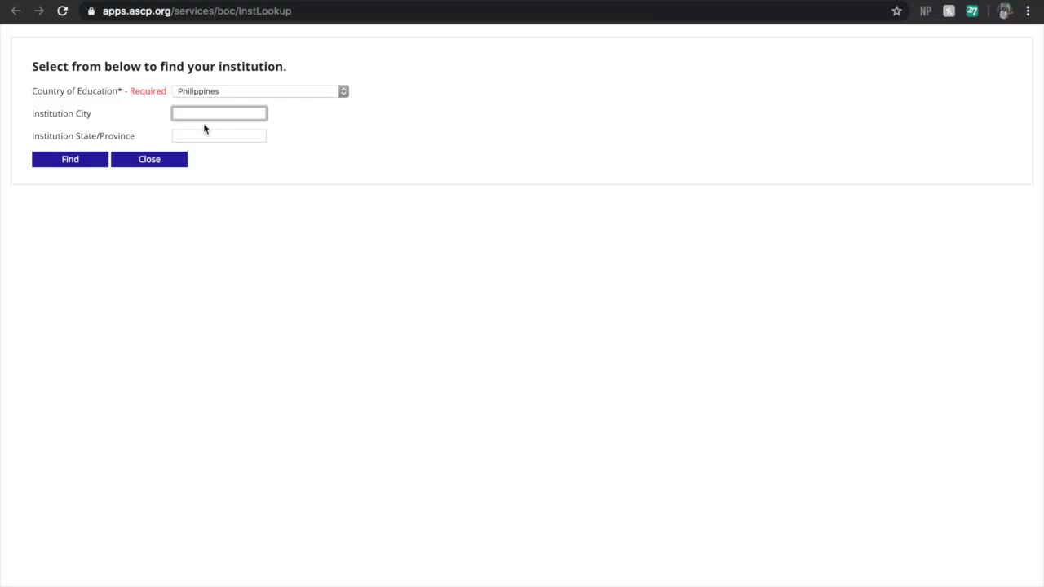
text(Silang)
key(Tab)
text(cavite)
click(85, 162)
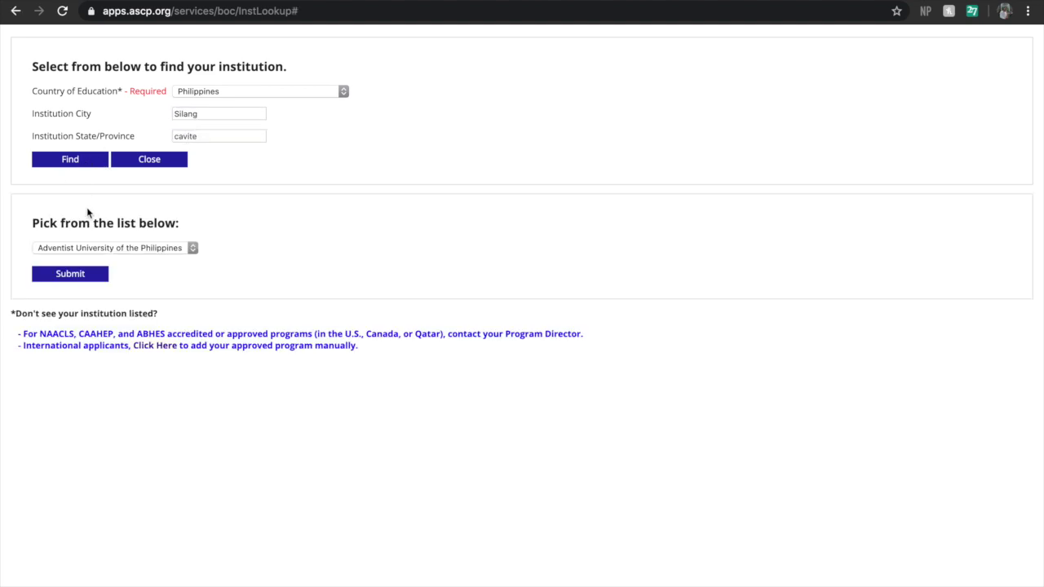
click(70, 274)
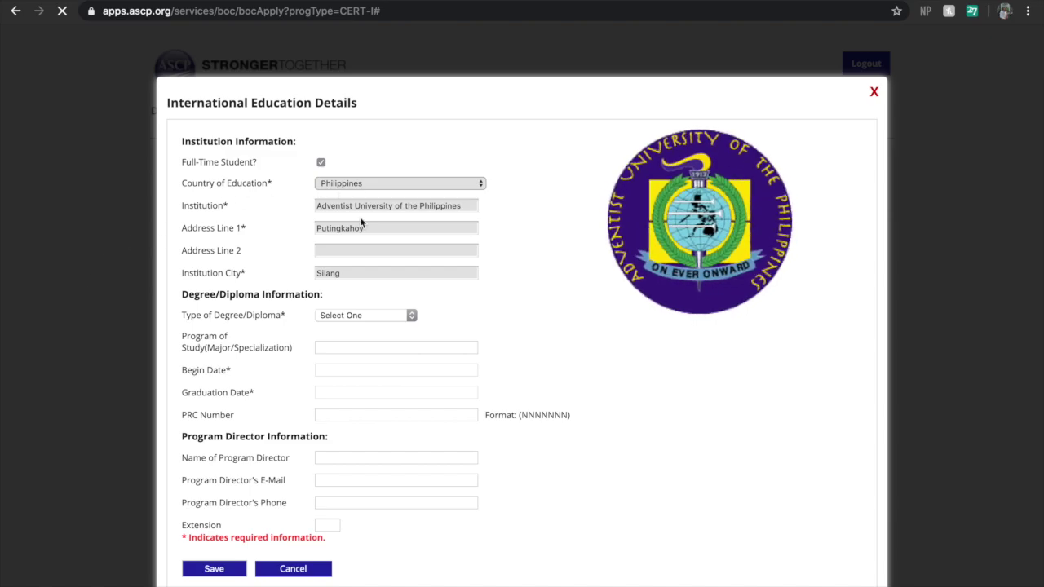
Save a Bachelor Of Science in Medical Laboratory Science starting June 9, 2014
click(369, 316)
click(369, 326)
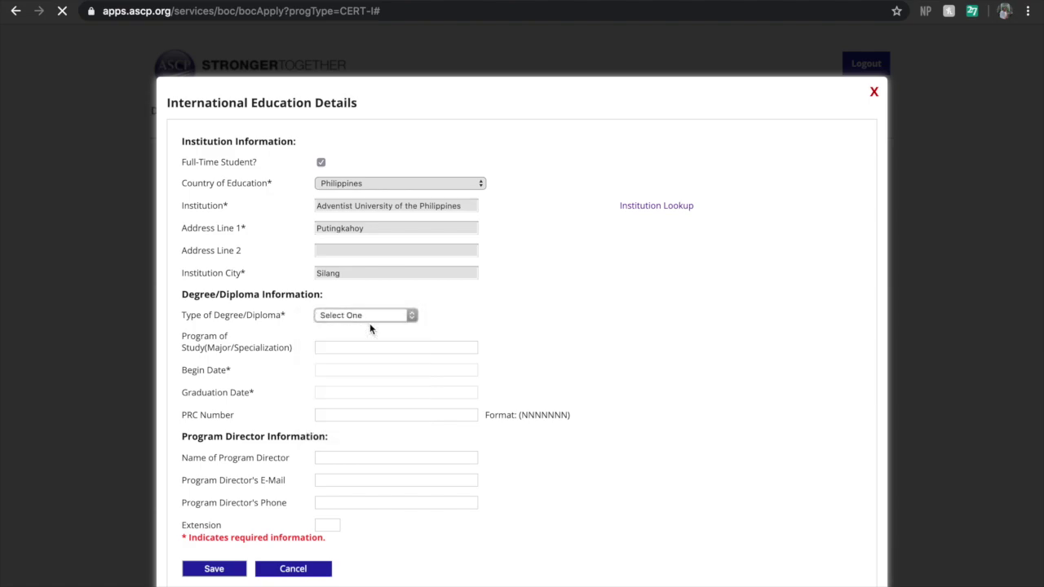
click(366, 346)
text(Medical Laboratory Science)
click(422, 370)
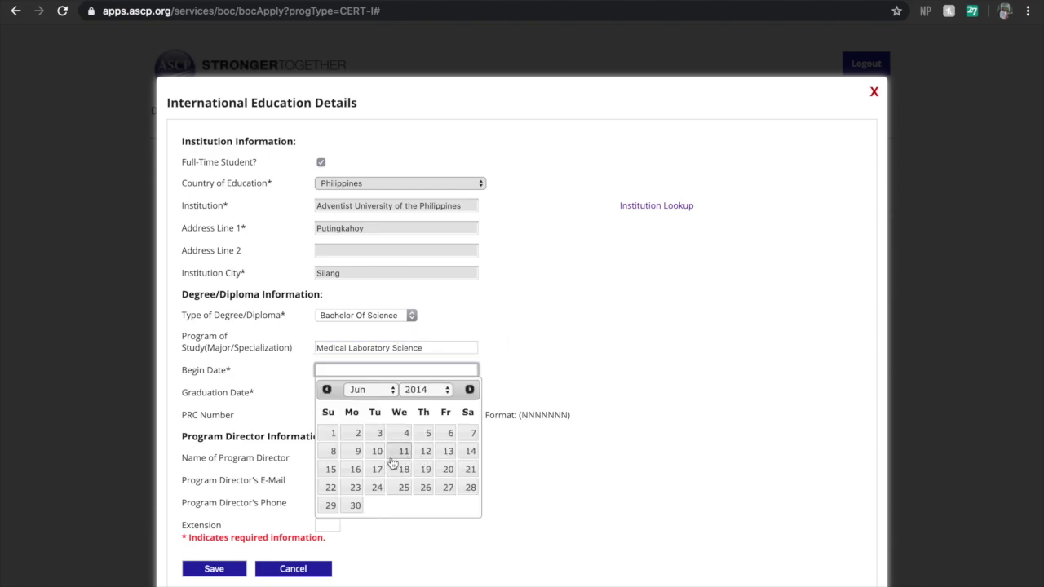
click(357, 451)
click(214, 569)
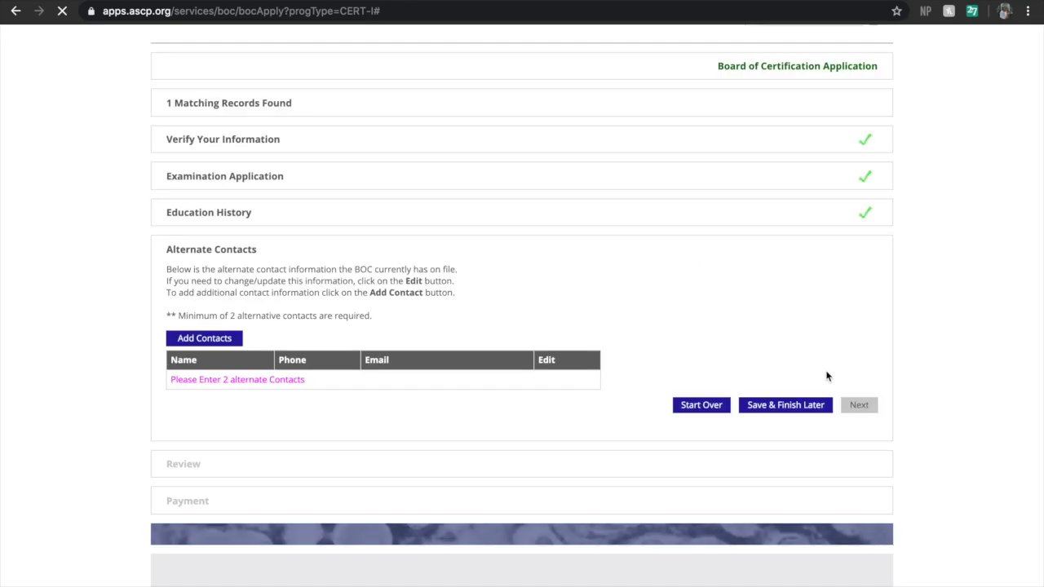
Save two alternate contacts, tick both Legal Statement checkboxes, and continue to the $200.00 payment page
click(231, 341)
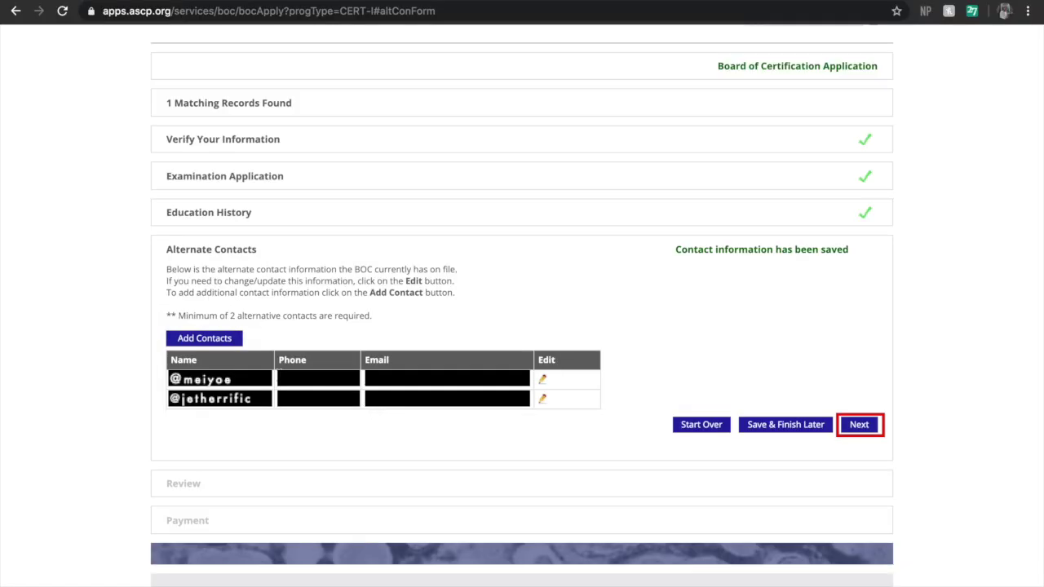
click(858, 424)
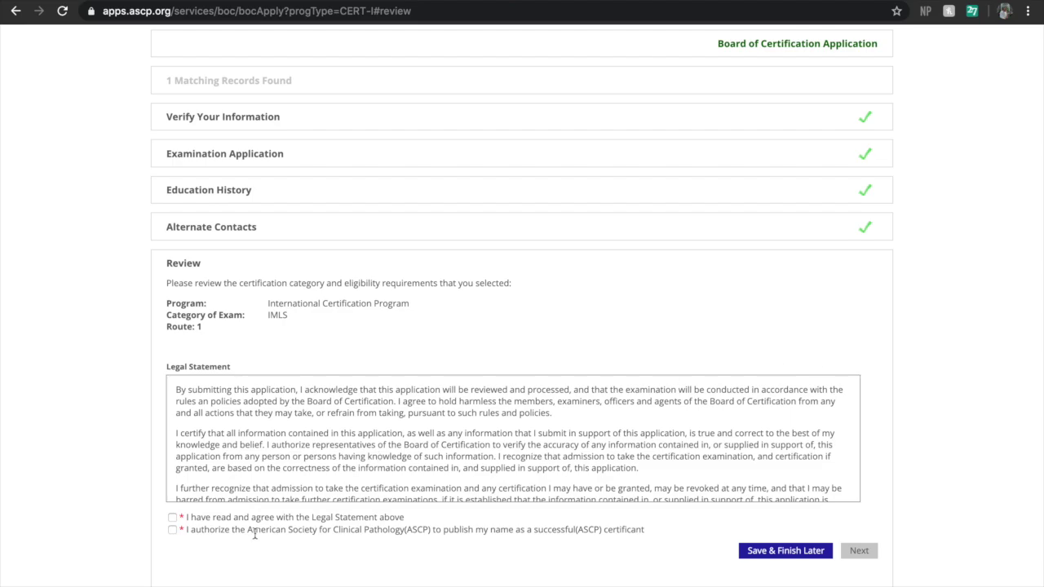
click(172, 517)
click(172, 529)
scroll(384, 527, down, 1)
scroll(384, 527, down, 2)
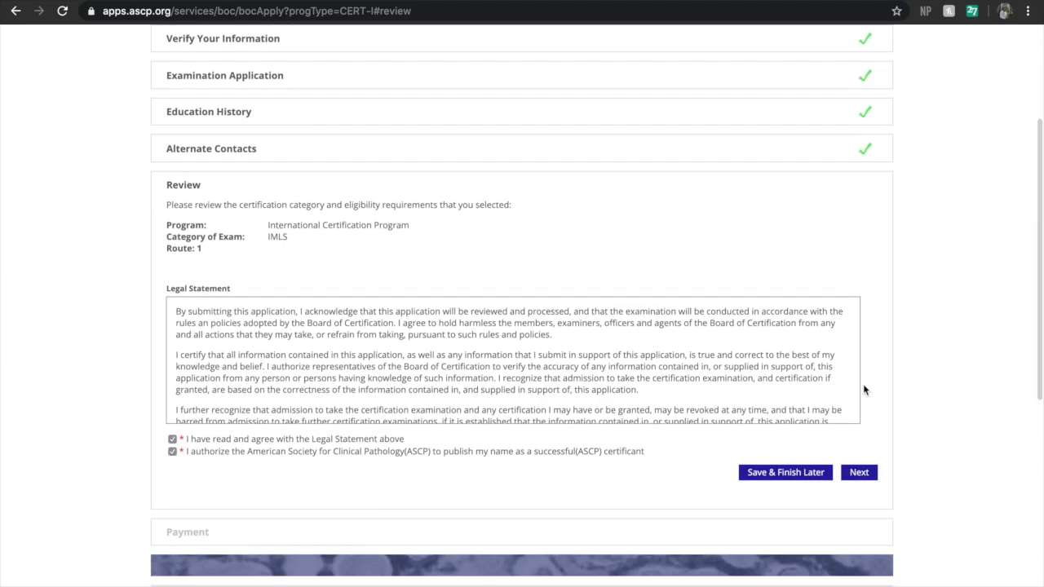
click(866, 476)
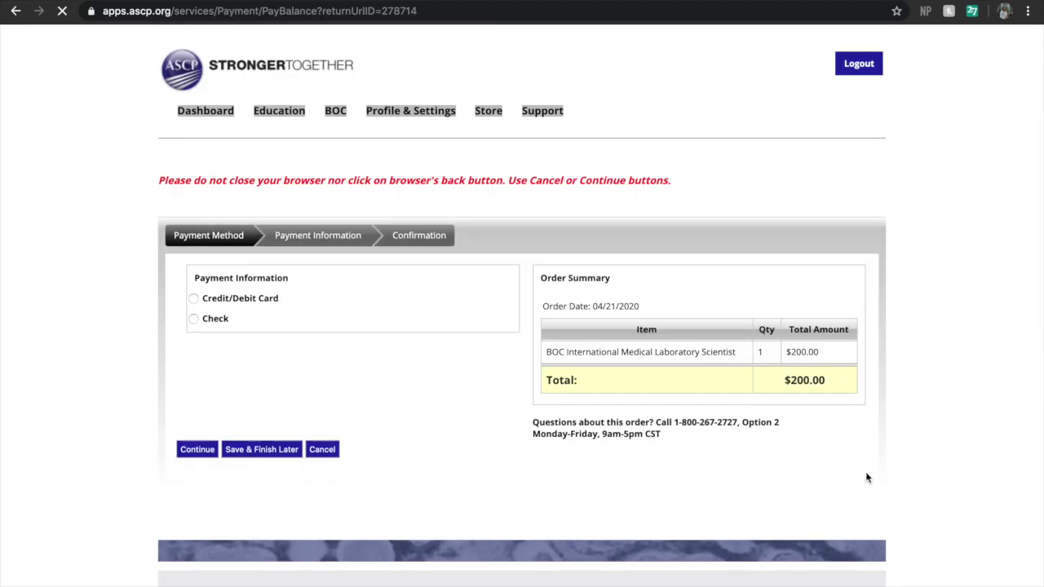
Choose Credit/Debit Card as the payment method for the $200.00 fee after briefly trying Check
click(209, 302)
click(210, 323)
click(234, 301)
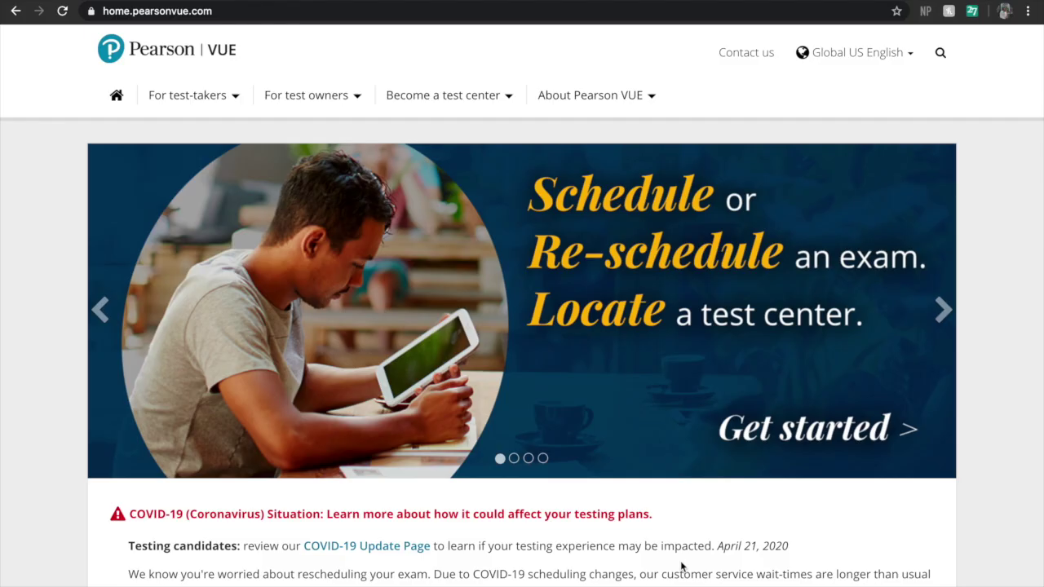
Go through Pearson VUE's Schedule an exam list to ASCP BOC and view the IMLS exam results
click(222, 98)
click(201, 135)
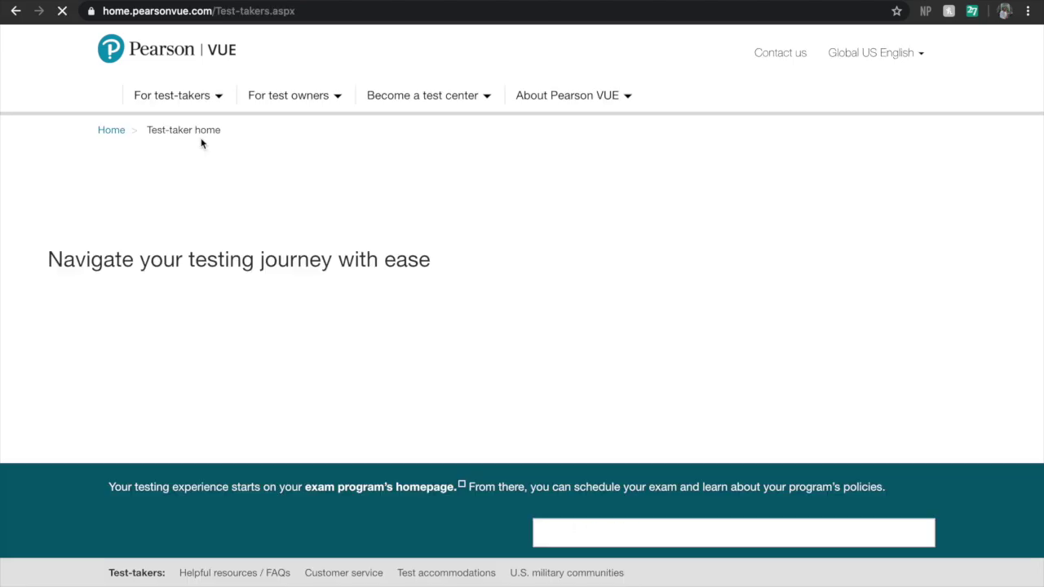
scroll(227, 228, down, 7)
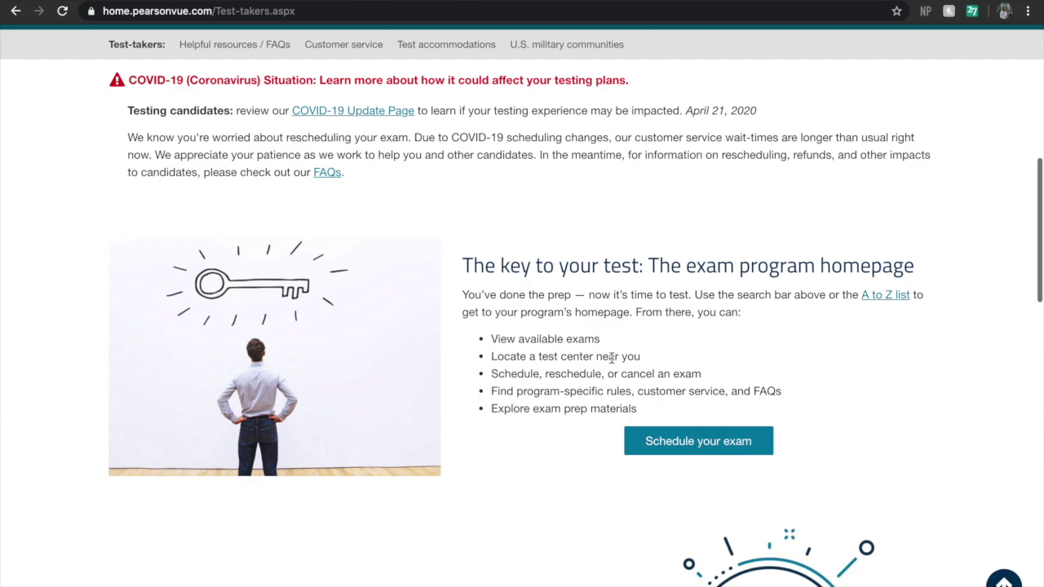
scroll(284, 407, down, 15)
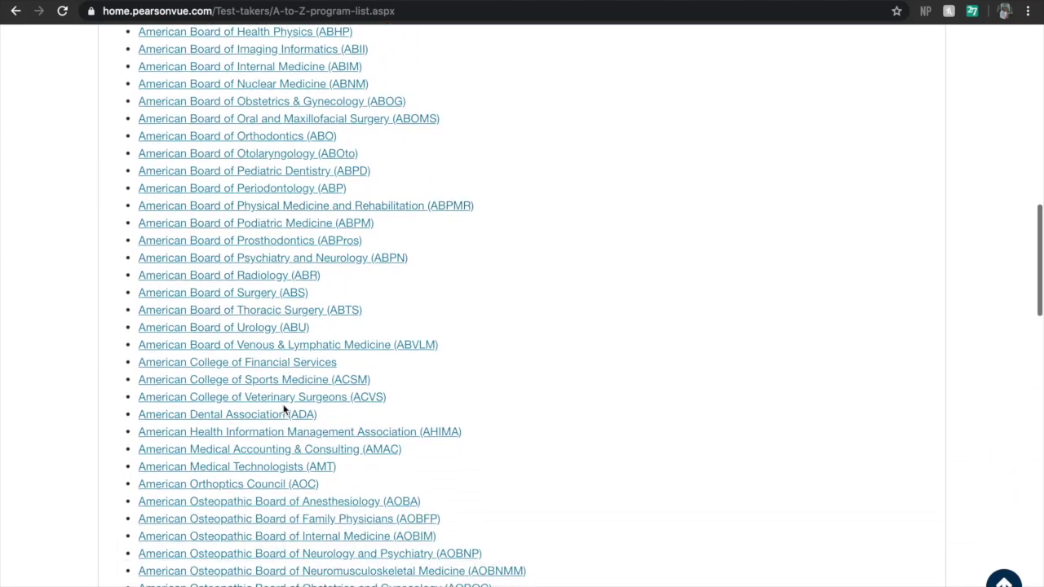
scroll(375, 342, down, 2)
click(333, 392)
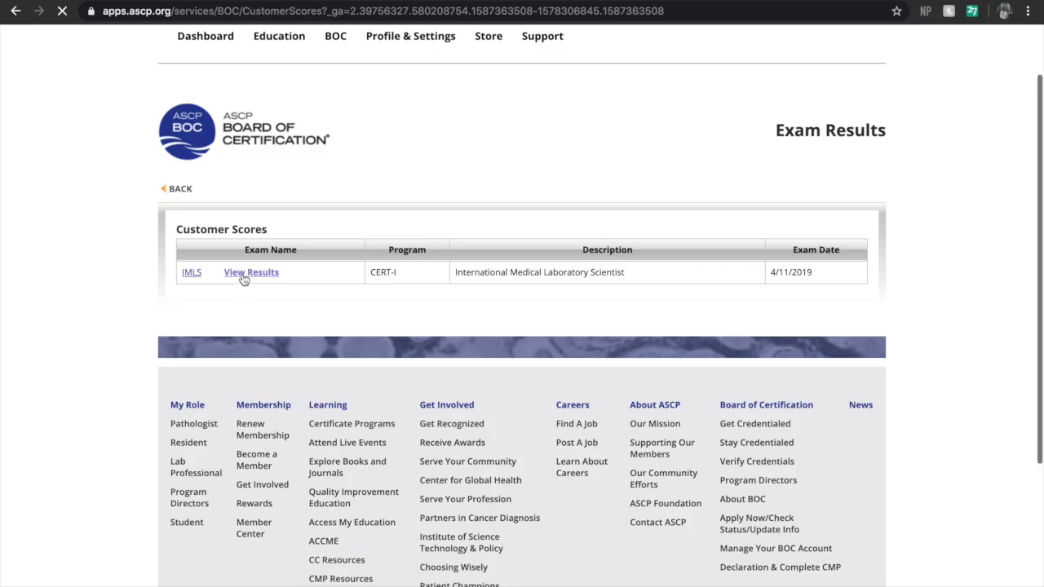
click(242, 274)
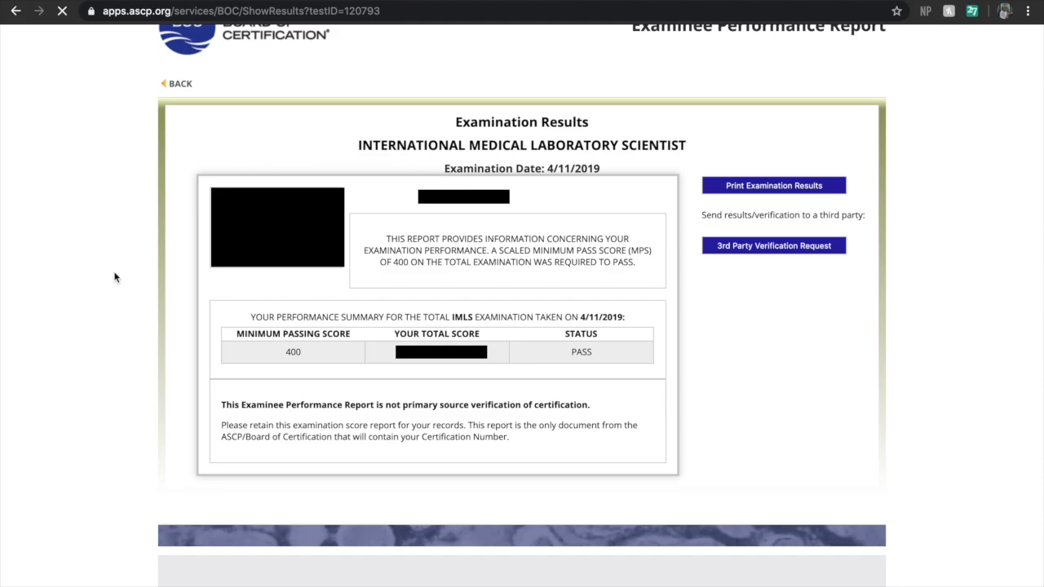